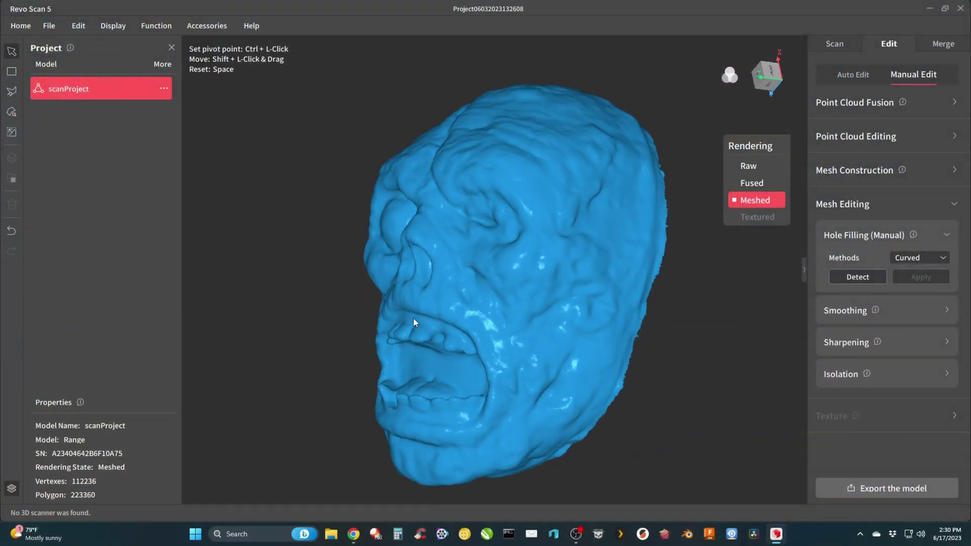
Step: Examine the finished mask and bust meshes from several angles, including TikiMask, Jason6, JasonHell, Nicholson and Hopkins
left_click_drag(414, 318, 560, 338)
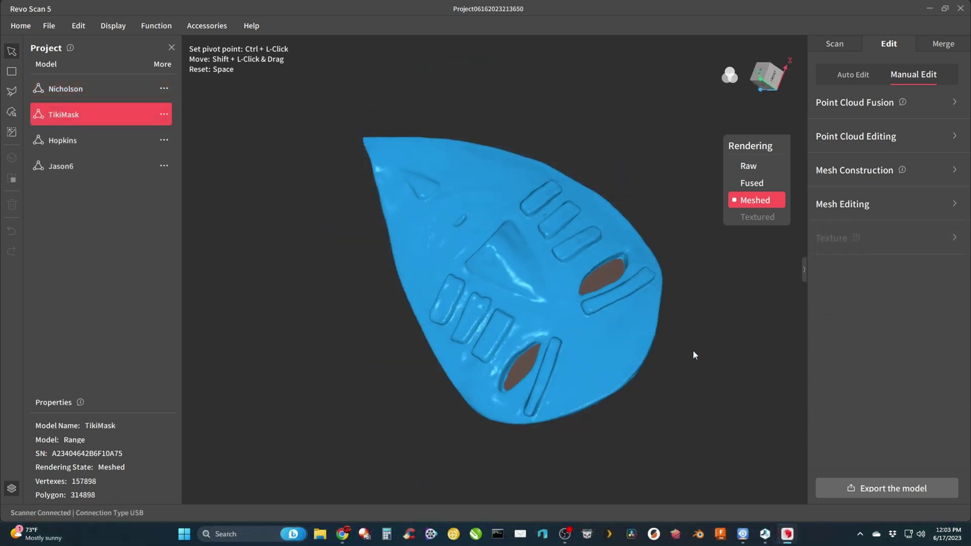
left_click_drag(270, 231, 447, 419)
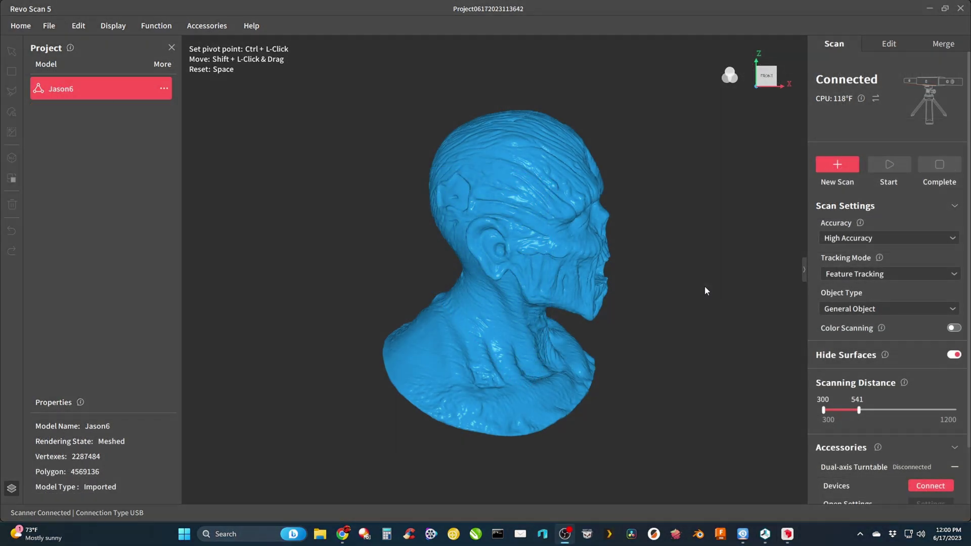
left_click_drag(704, 286, 445, 283)
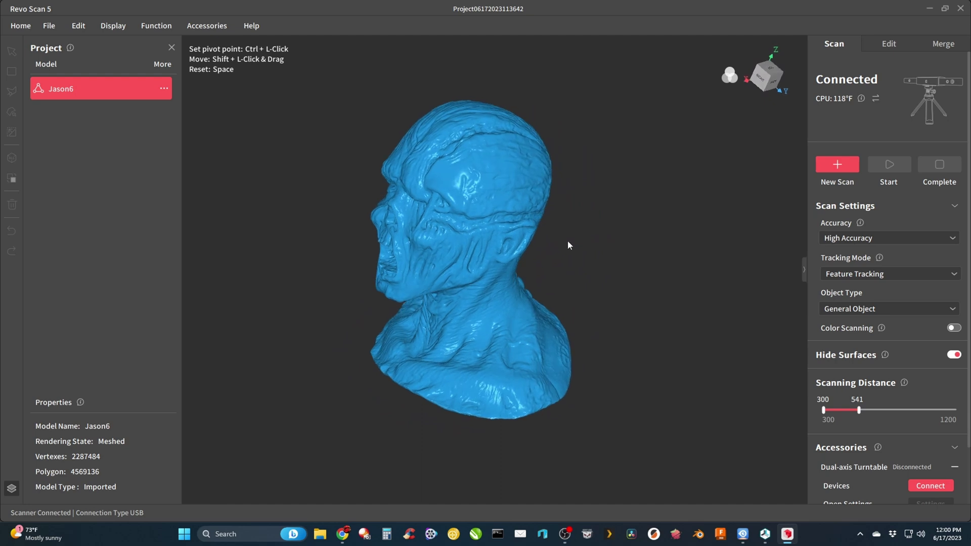
scroll(517, 260, "up", 3)
left_click_drag(517, 259, 423, 289)
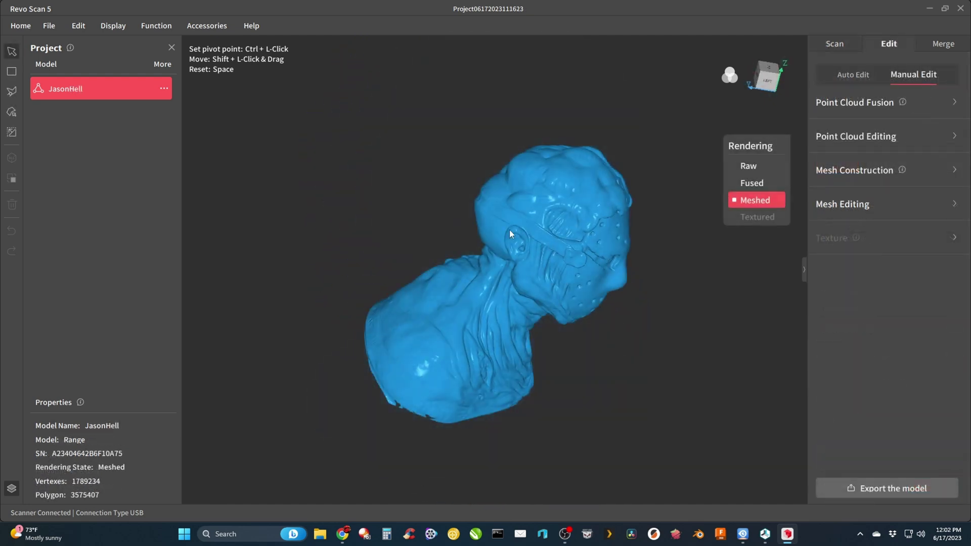
left_click_drag(511, 234, 442, 310)
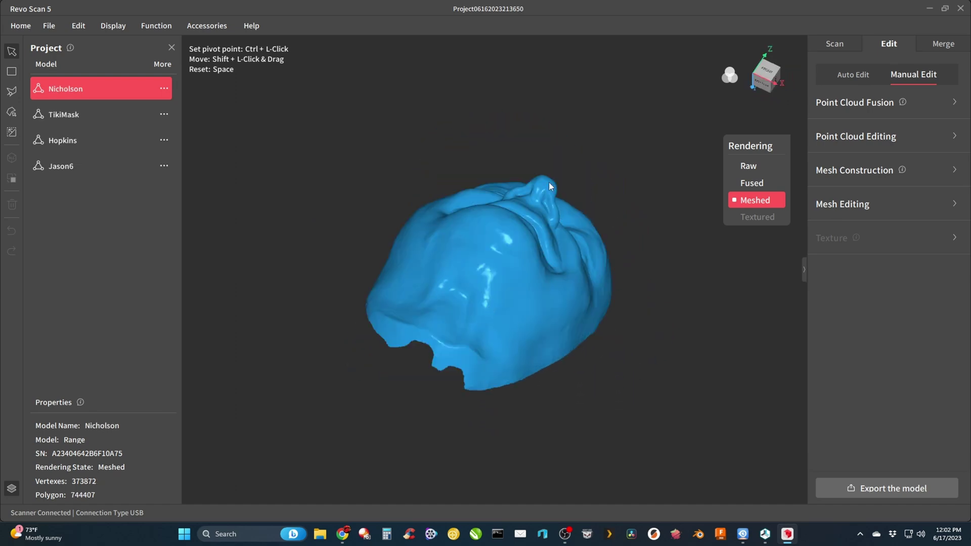
left_click_drag(549, 184, 490, 245)
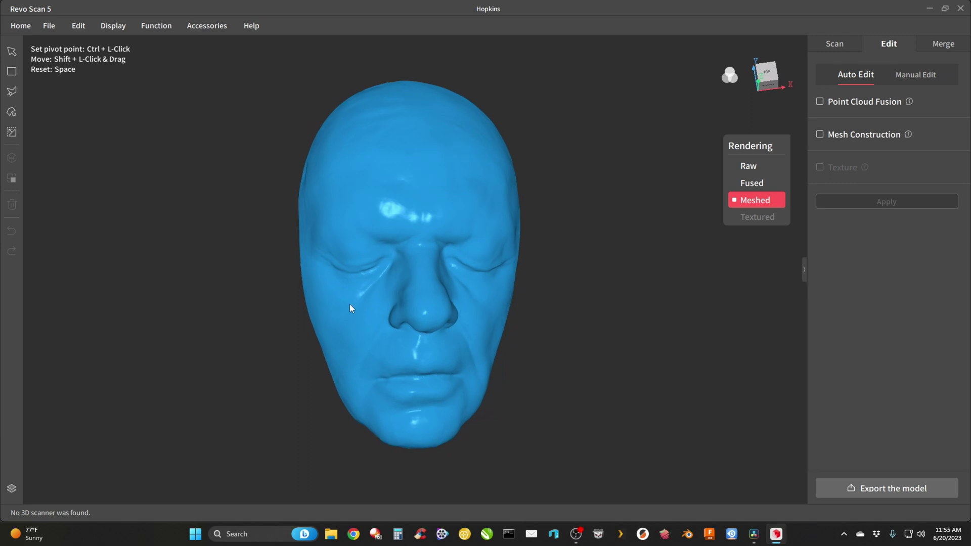
left_click_drag(351, 308, 277, 238)
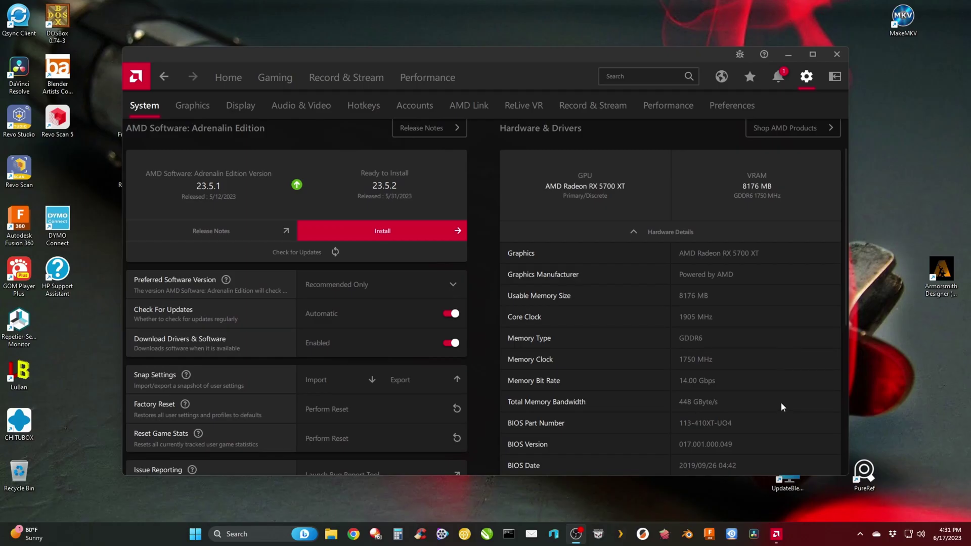
Step: Switch to AMD Software and review the system's graphics hardware details, then expand and read the CPU and RAM details
scroll(780, 402, "down", 1)
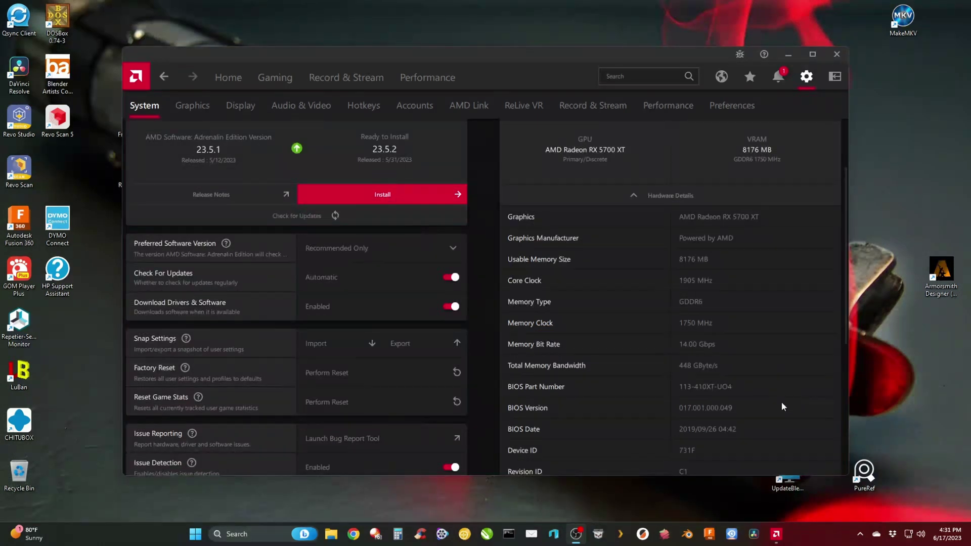
scroll(781, 403, "down", 2)
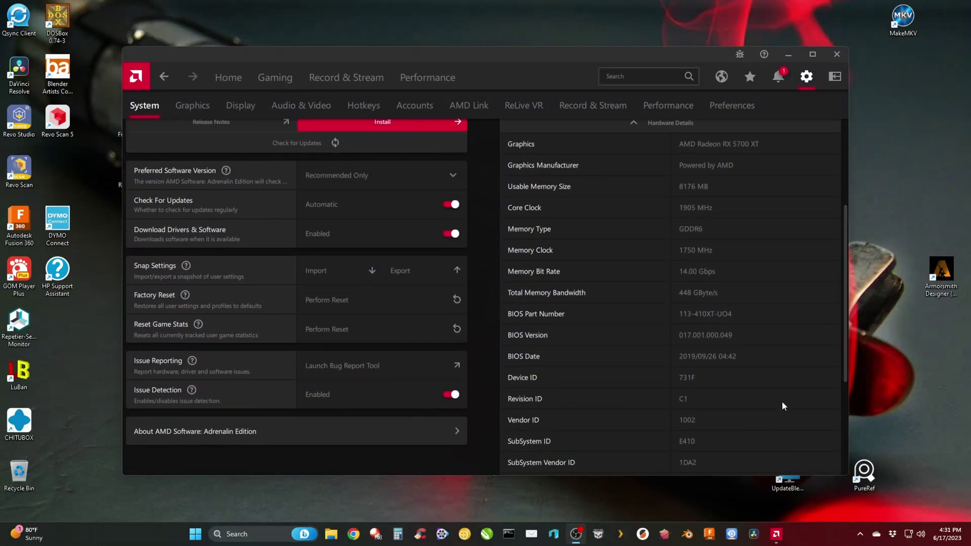
scroll(781, 402, "down", 3)
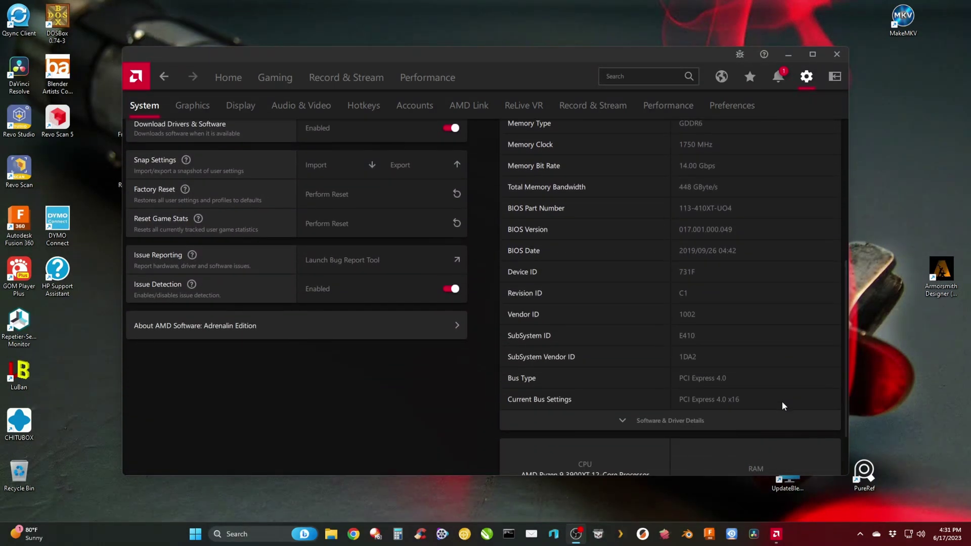
scroll(782, 402, "down", 2)
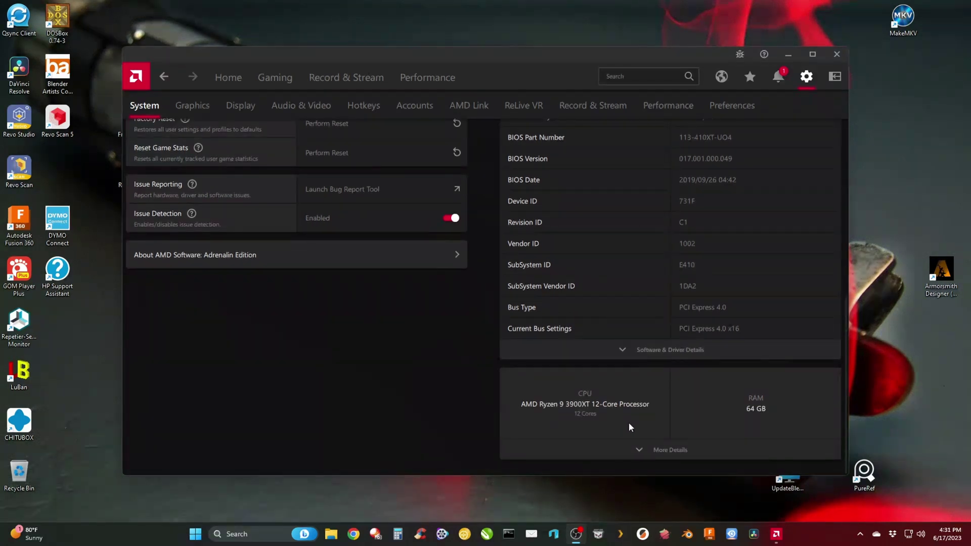
left_click(644, 450)
scroll(632, 403, "down", 3)
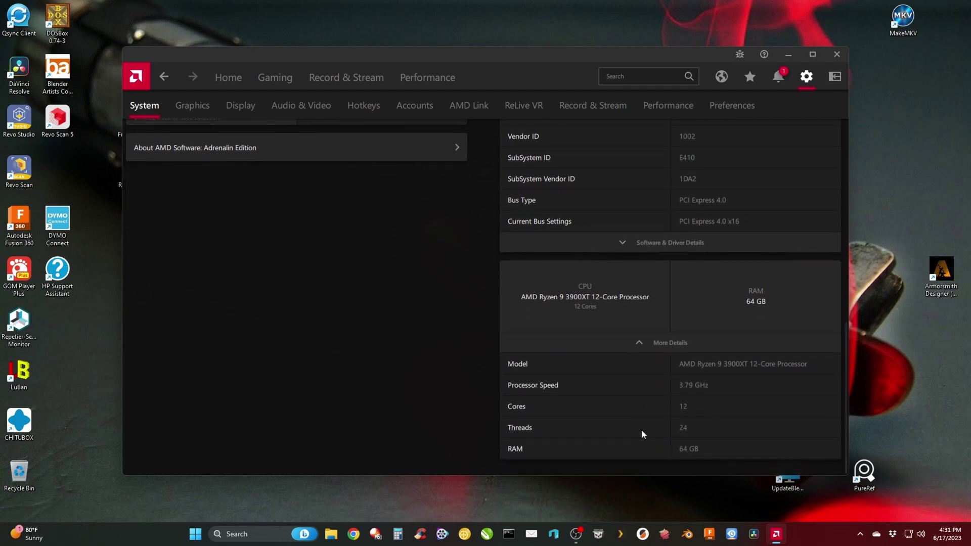
scroll(525, 332, "up", 1)
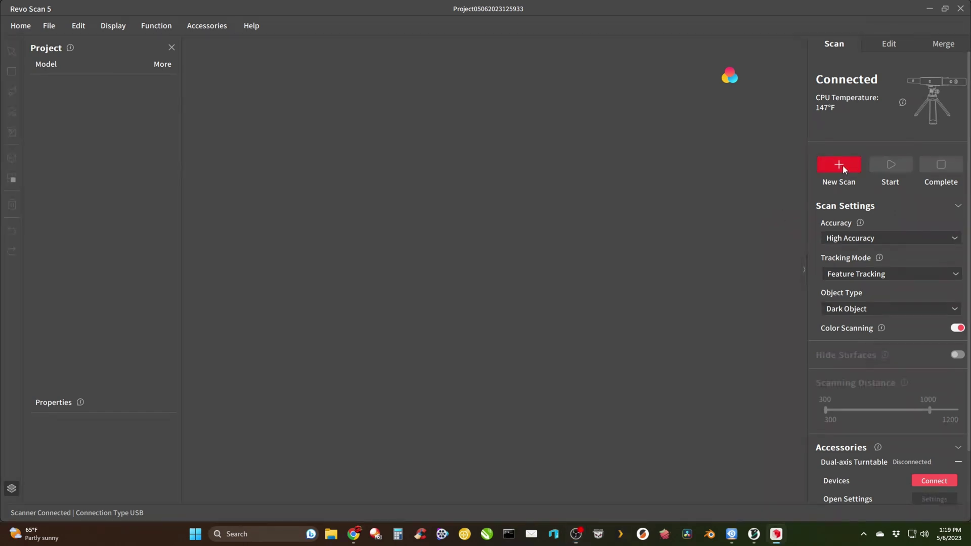
Step: Create a new scan in Revo Scan 5 and check the RGB camera's exposure settings
left_click(839, 165)
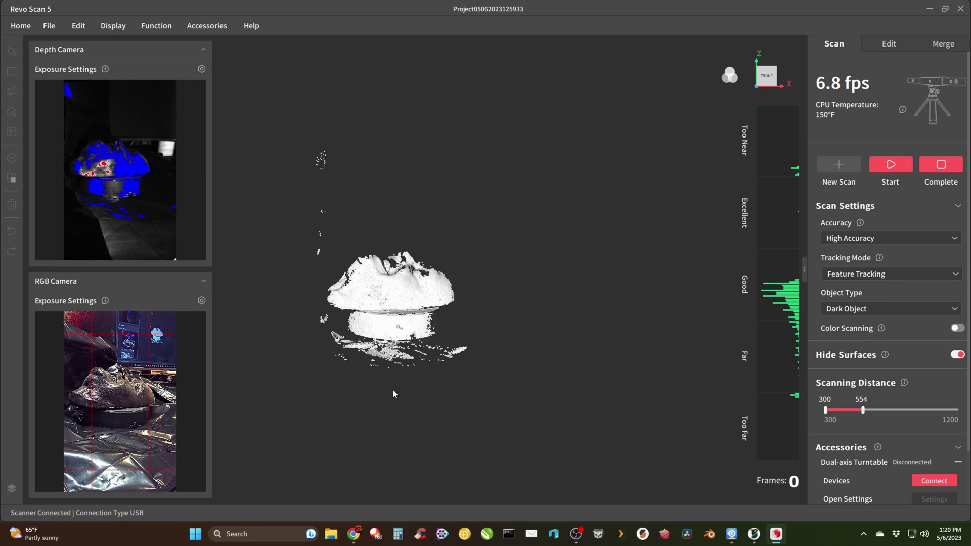
left_click(201, 302)
left_click(201, 301)
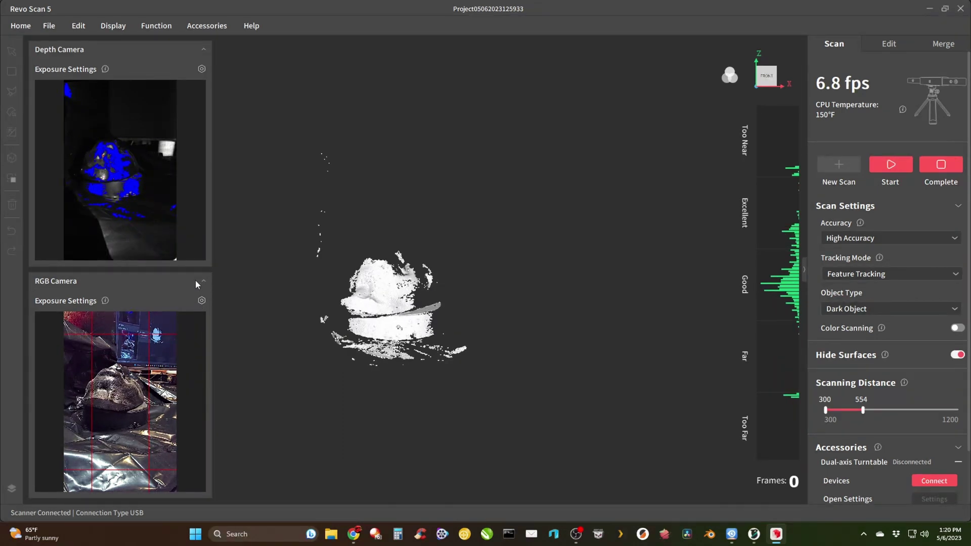
left_click(201, 302)
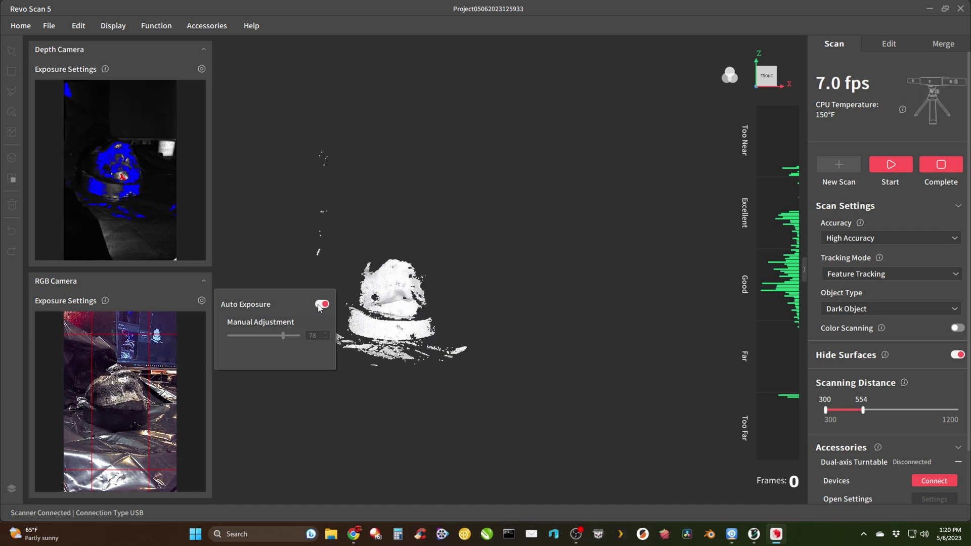
left_click(201, 300)
left_click(202, 300)
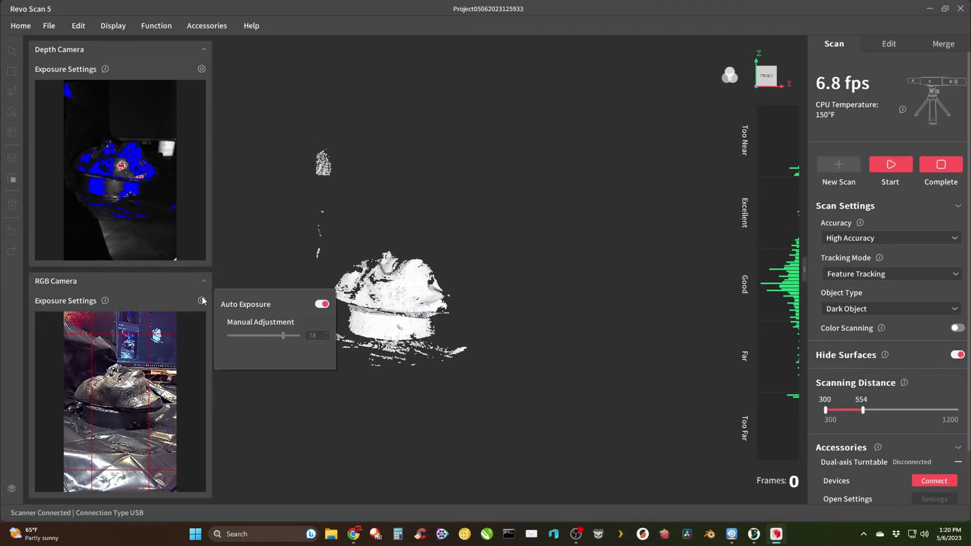
left_click(201, 301)
Step: Check the depth camera's exposure settings and start scanning the dark mask
left_click(201, 69)
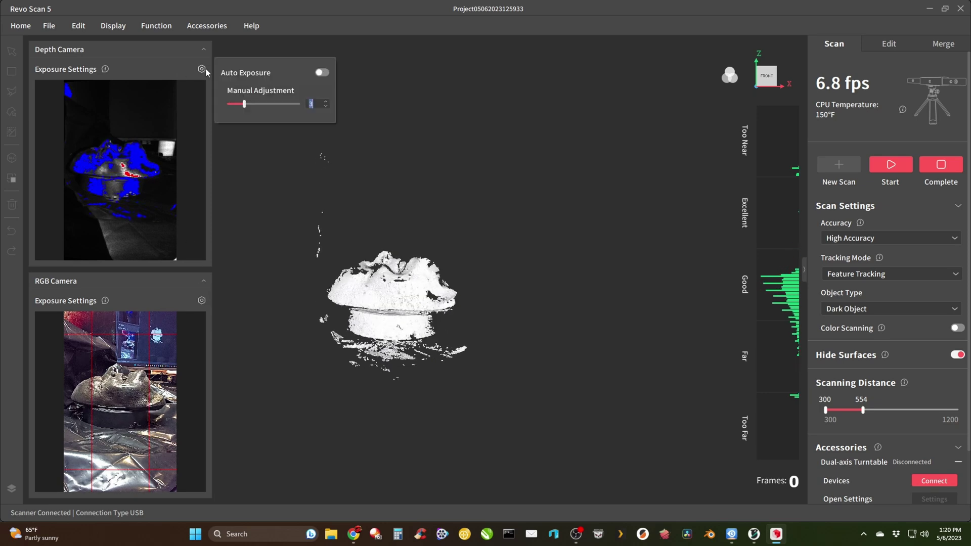
left_click(205, 70)
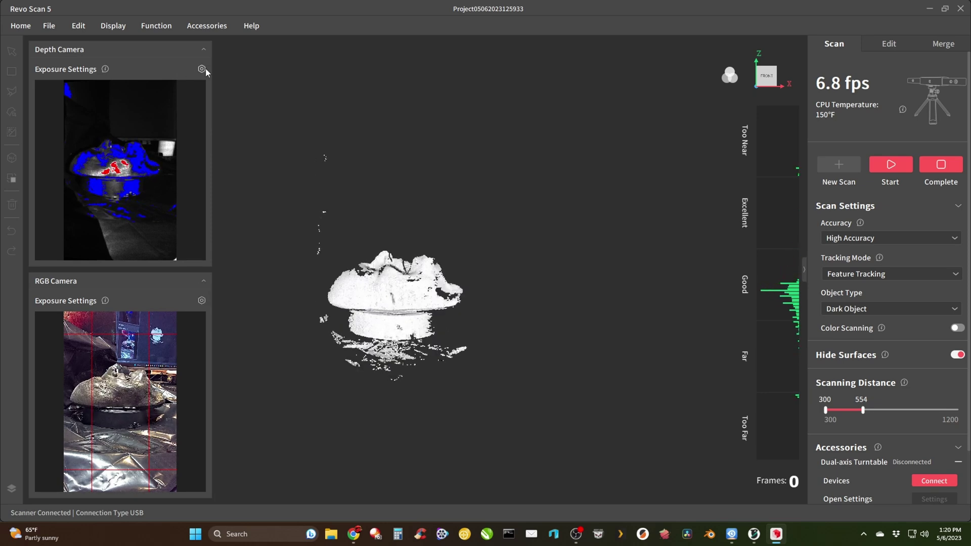
left_click(891, 165)
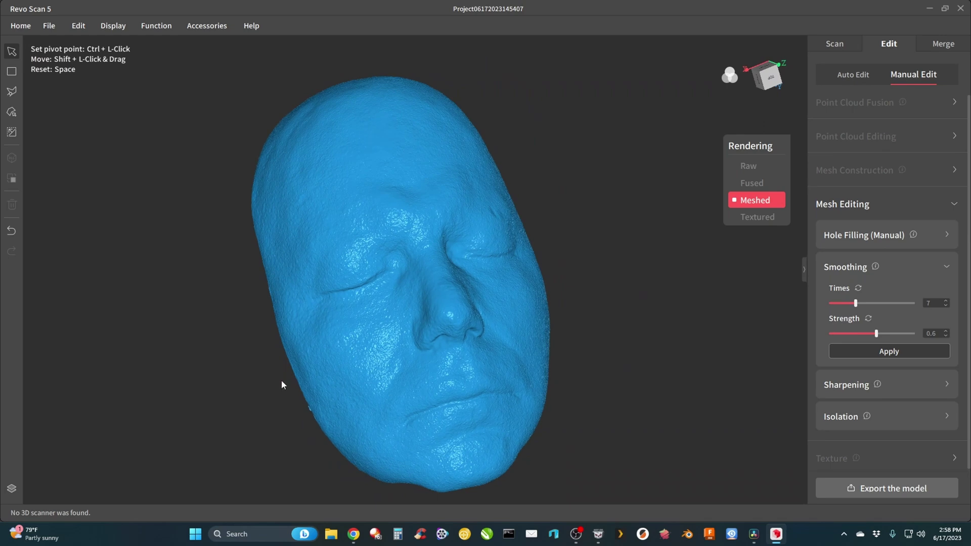
Step: Inspect the face mesh and the Nicholson mesh from different angles
left_click_drag(282, 385, 358, 331)
left_click_drag(444, 238, 429, 223)
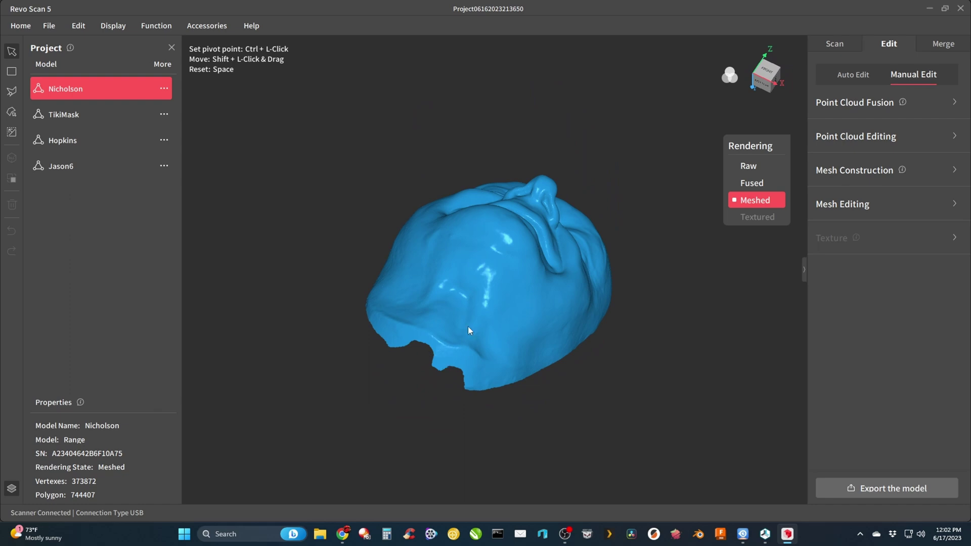
left_click_drag(557, 216, 361, 324)
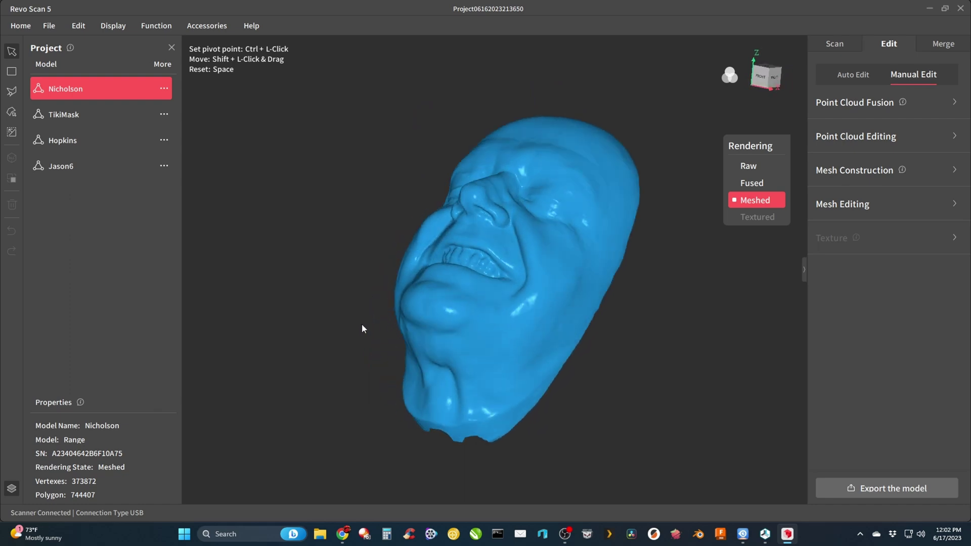
left_click_drag(577, 183, 478, 272)
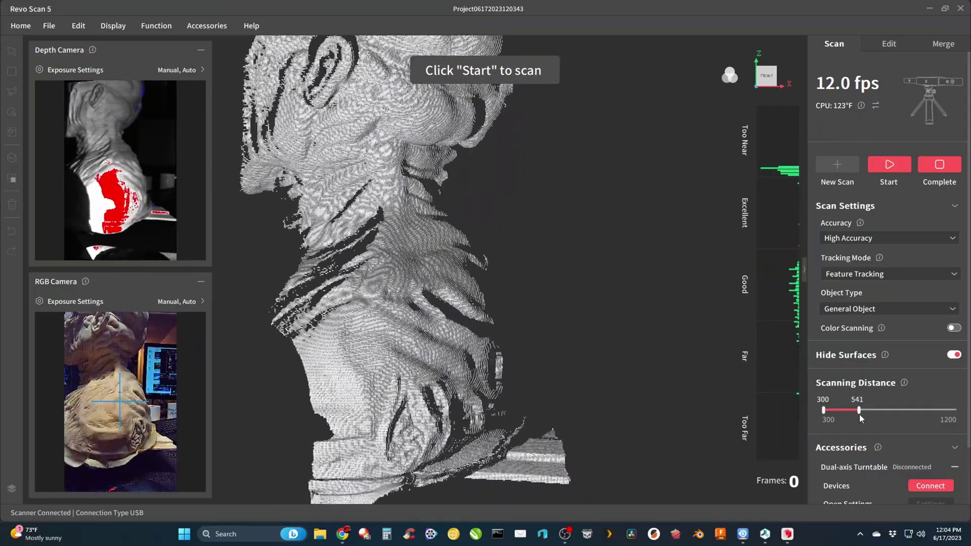
Step: Try far scanning distance limits of 1200 and about 399, and settle on a limit of 639
left_click_drag(859, 410, 957, 410)
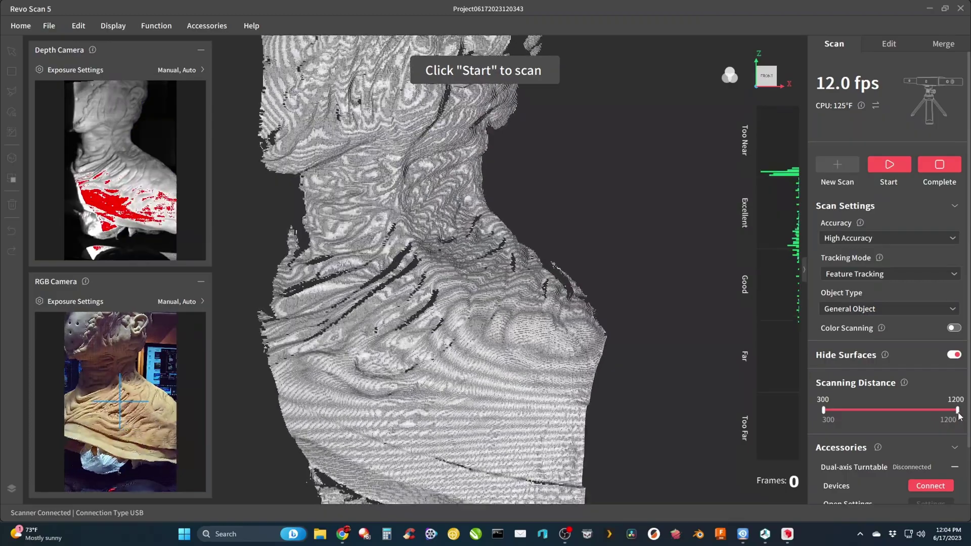
left_click_drag(958, 412, 826, 418)
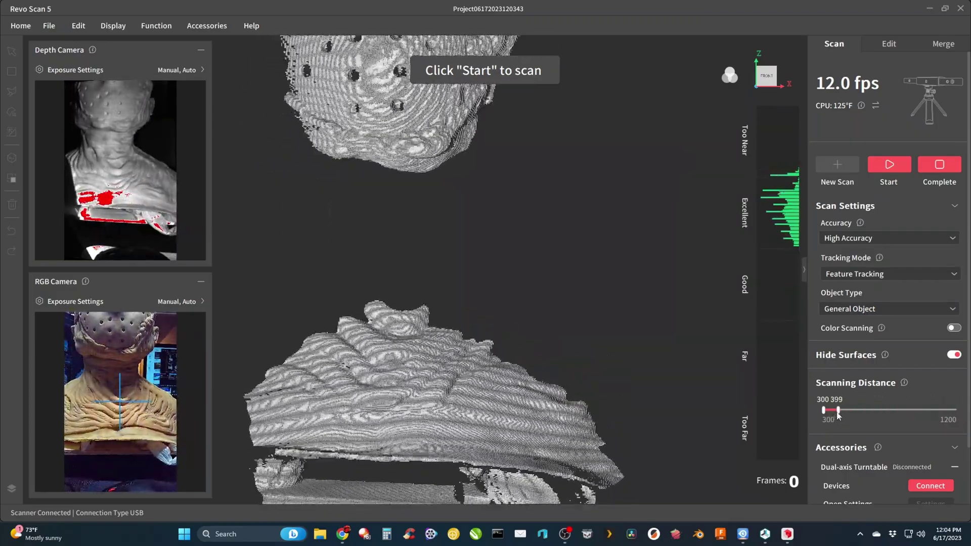
left_click_drag(838, 411, 863, 410)
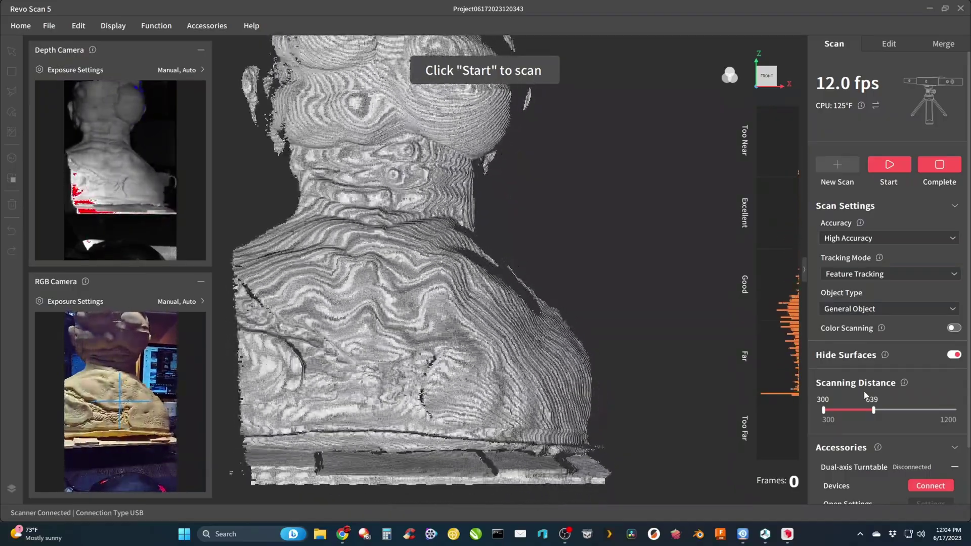
Step: Collapse the accessories settings and review the exposure settings of the depth and RGB cameras
left_click(864, 447)
left_click(194, 74)
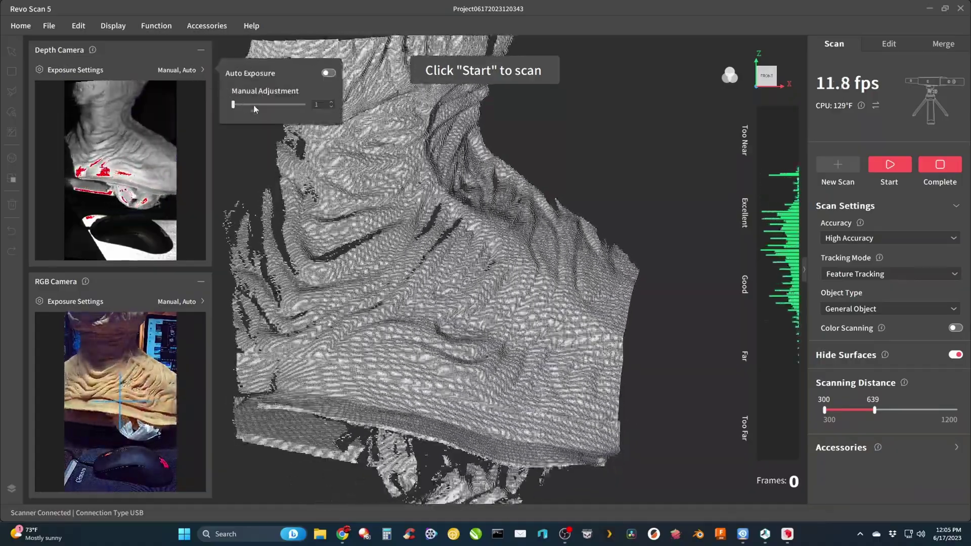
left_click(196, 300)
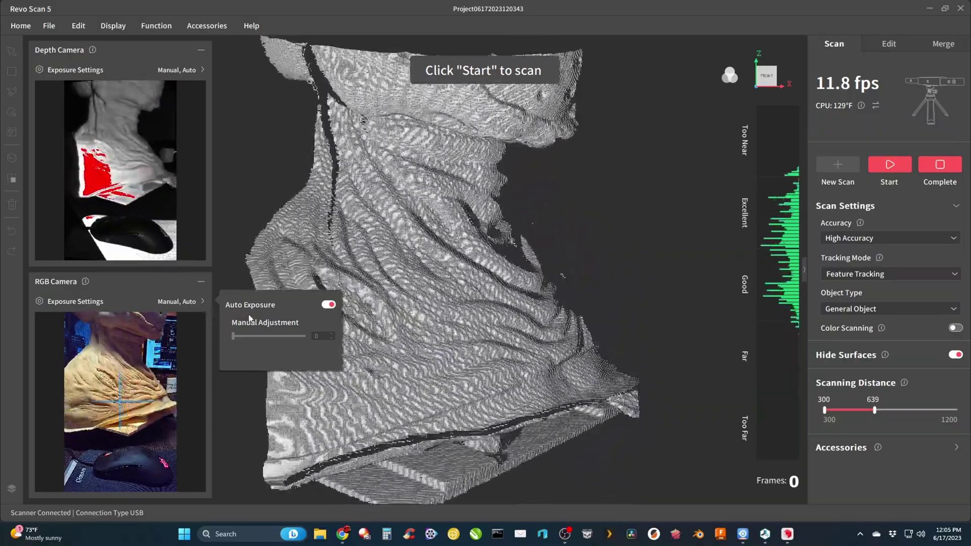
Step: Scan the bust's shoulders and base, pause to reposition the scanner, and capture the neck and head in a second pass
left_click(890, 166)
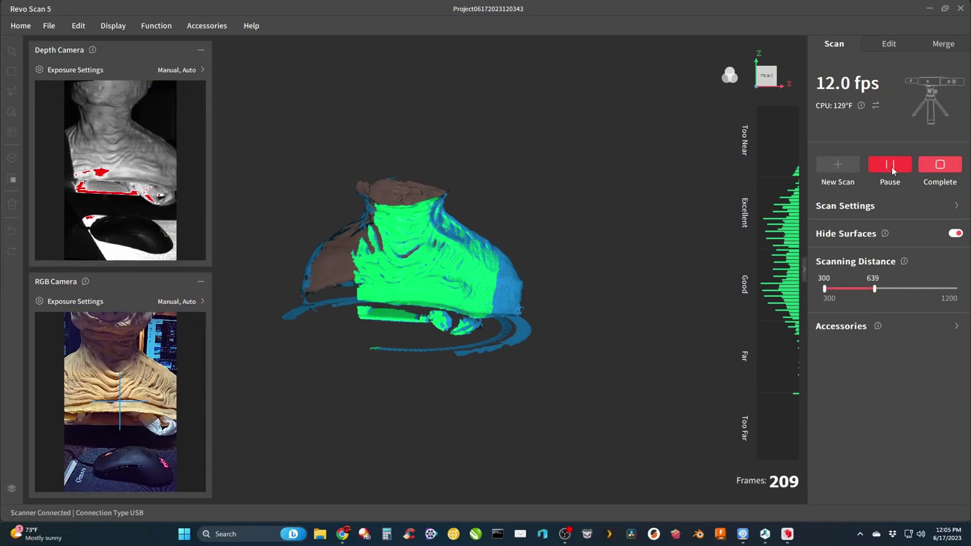
left_click(891, 167)
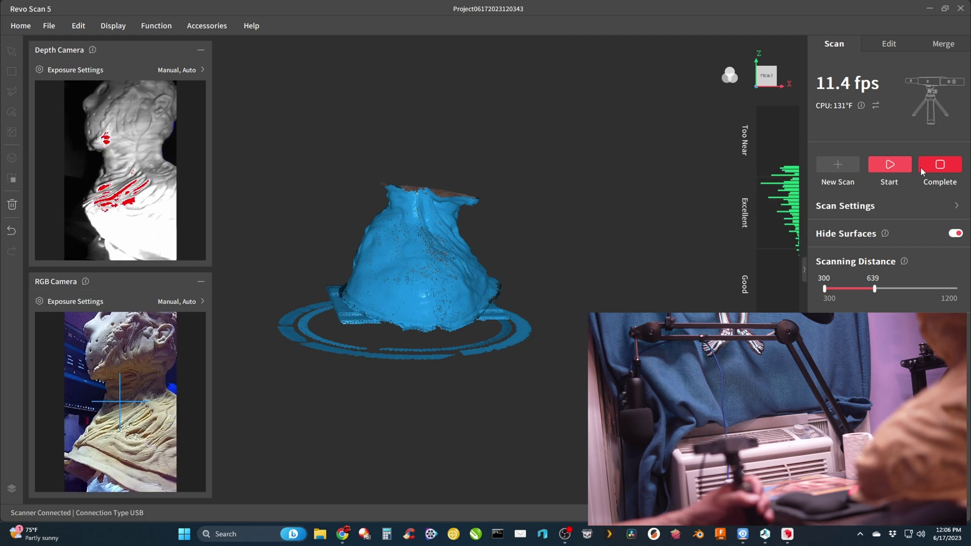
left_click(901, 166)
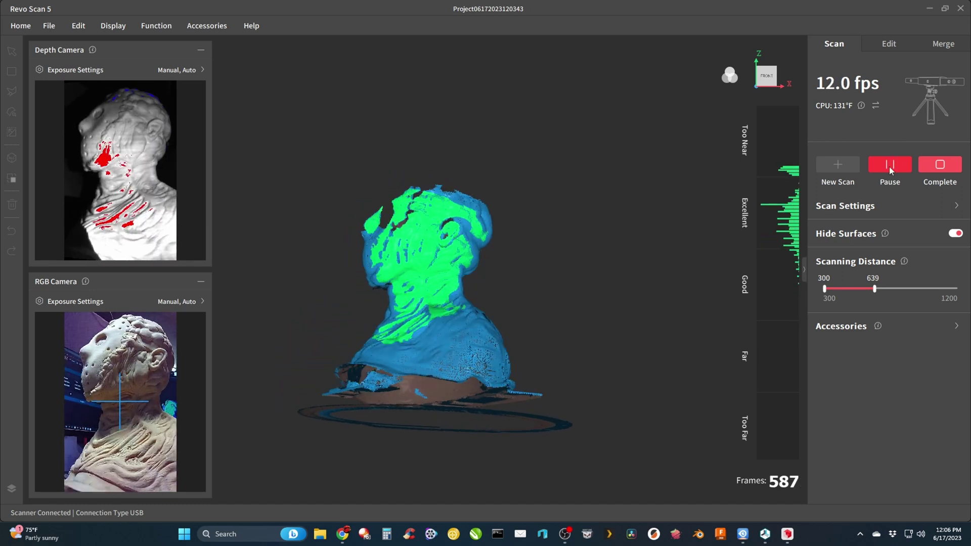
left_click(890, 165)
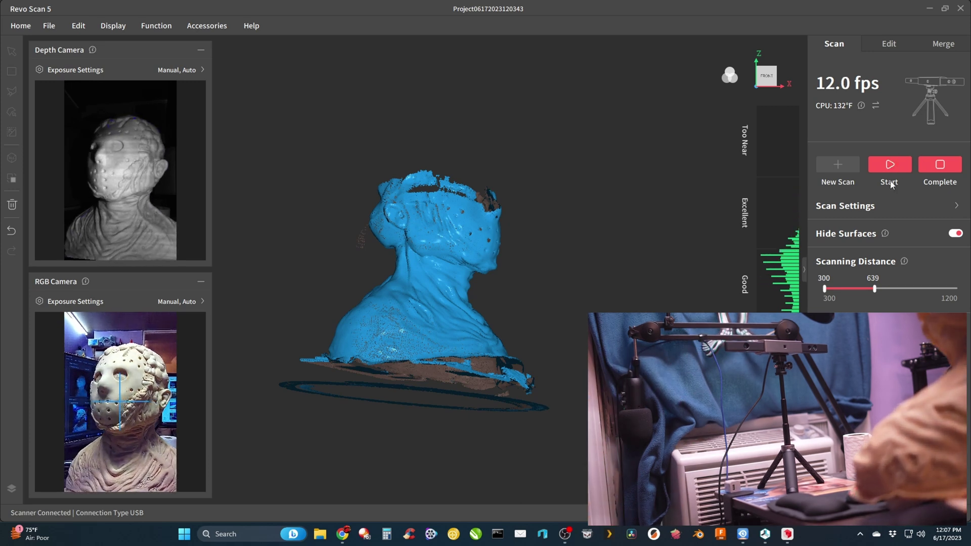
Step: Scan the face, the back and shoulders, and the top of the head in separate passes, pausing to reposition the scanner between them
left_click(890, 166)
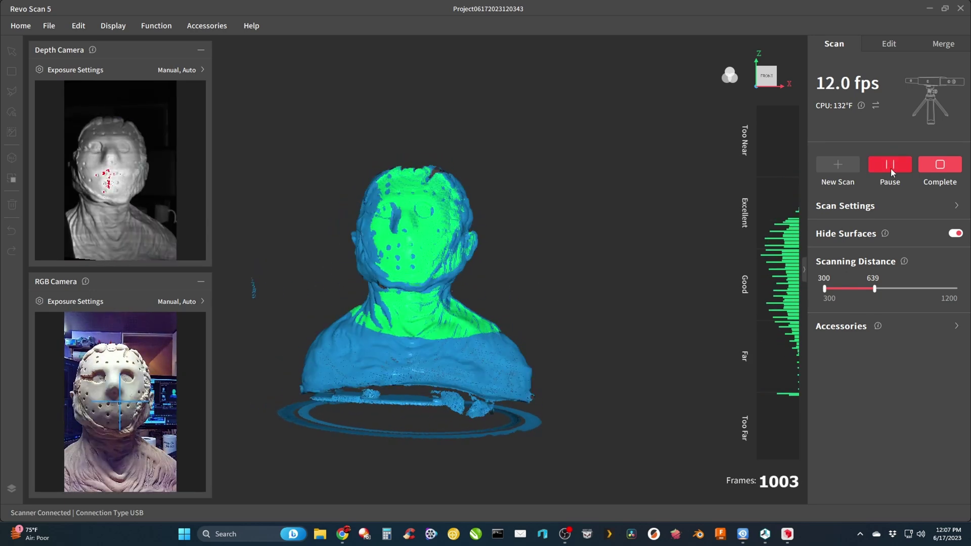
left_click(890, 168)
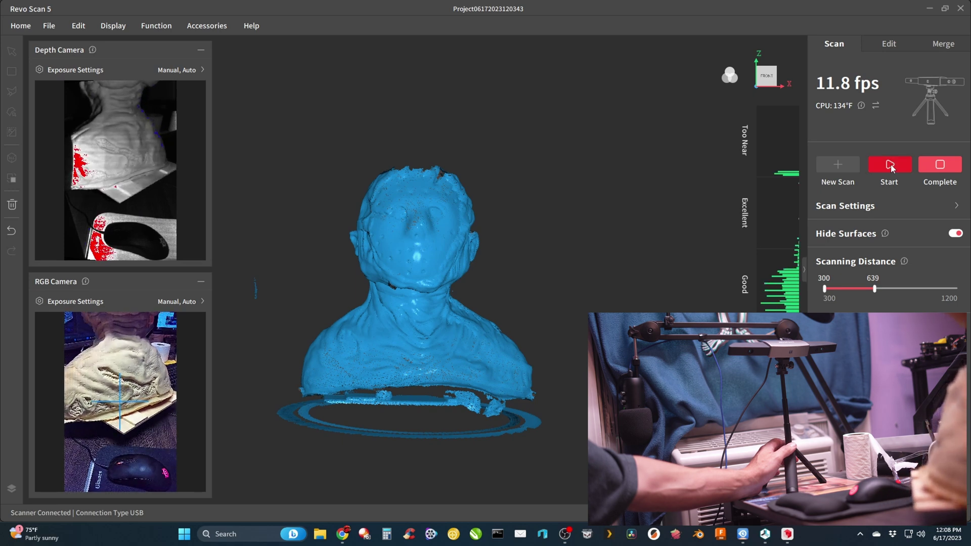
left_click(890, 164)
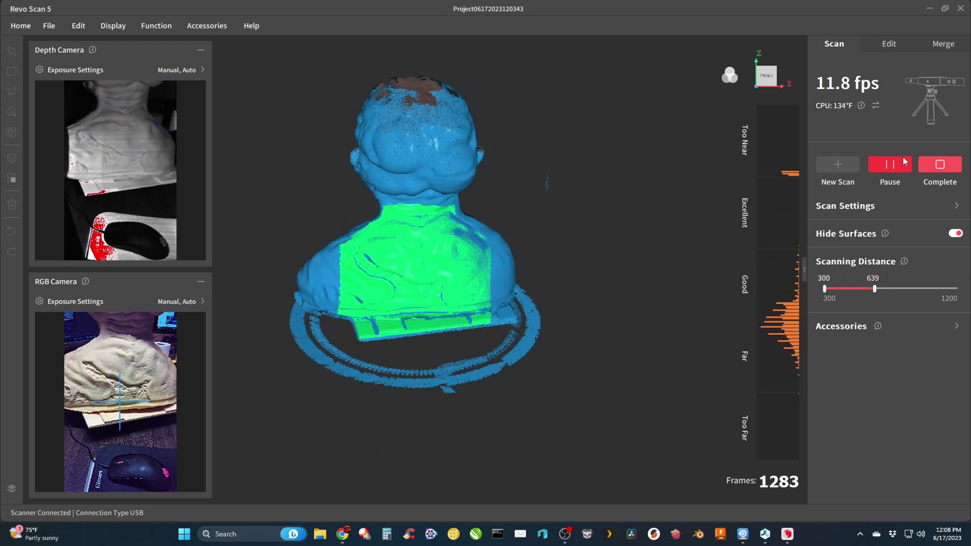
left_click(903, 163)
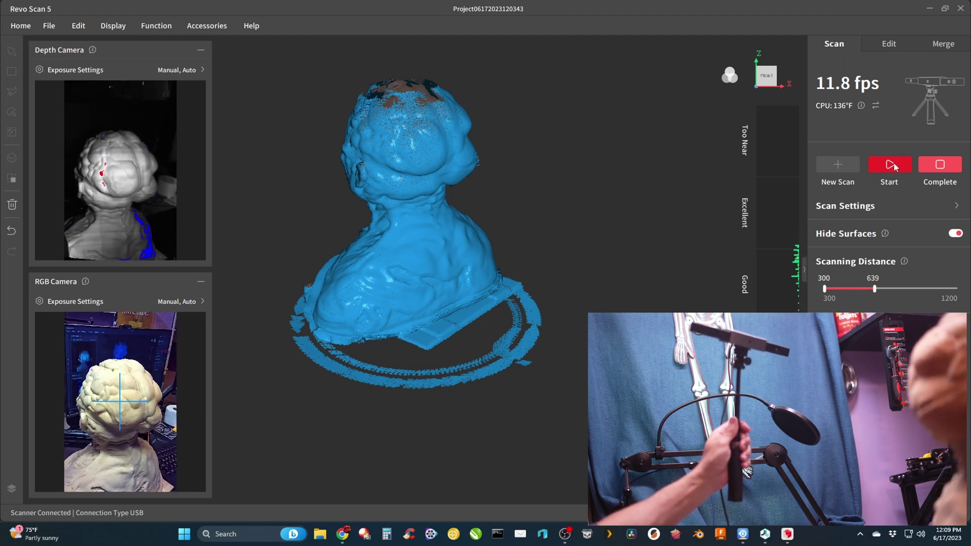
left_click(892, 165)
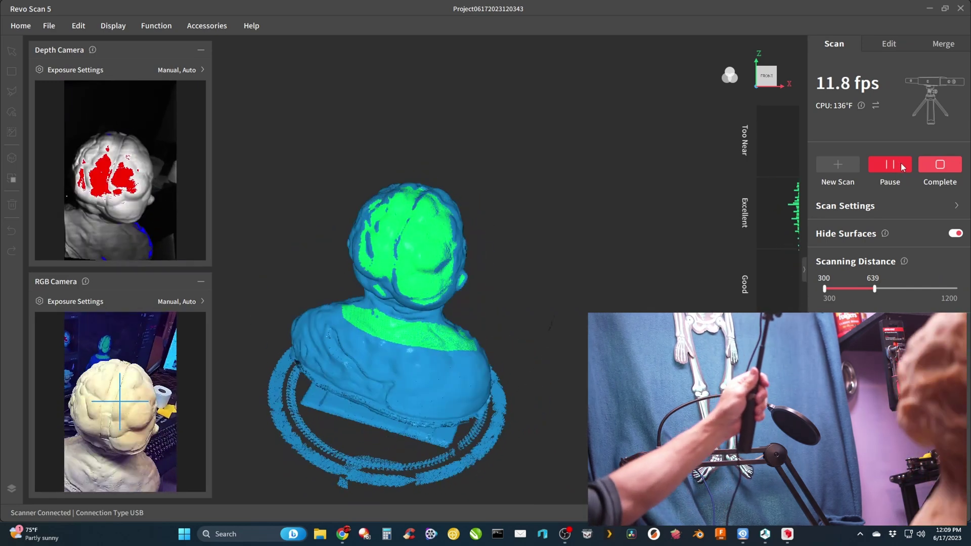
left_click(897, 165)
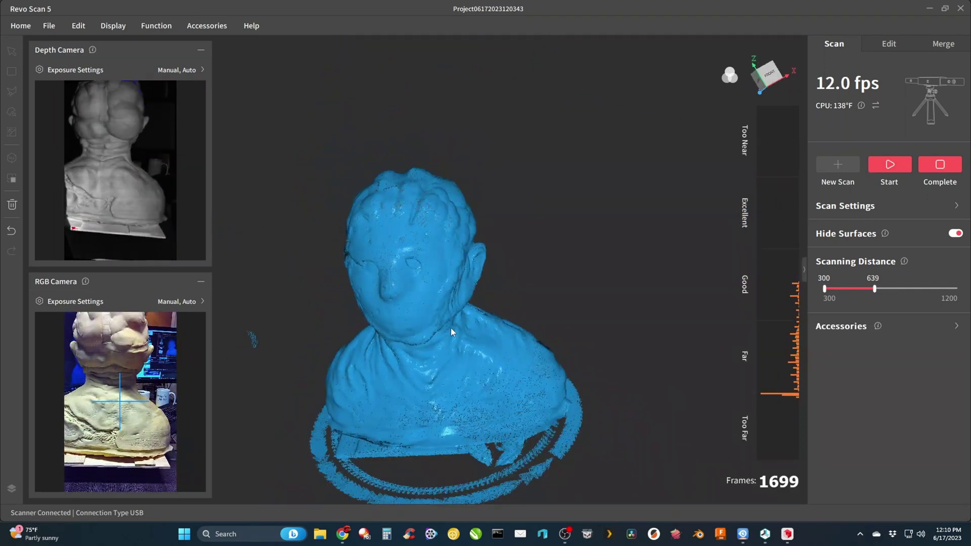
Step: Check the paused scan and undo the most recently captured frames around the top of the head
left_click_drag(451, 327, 397, 296)
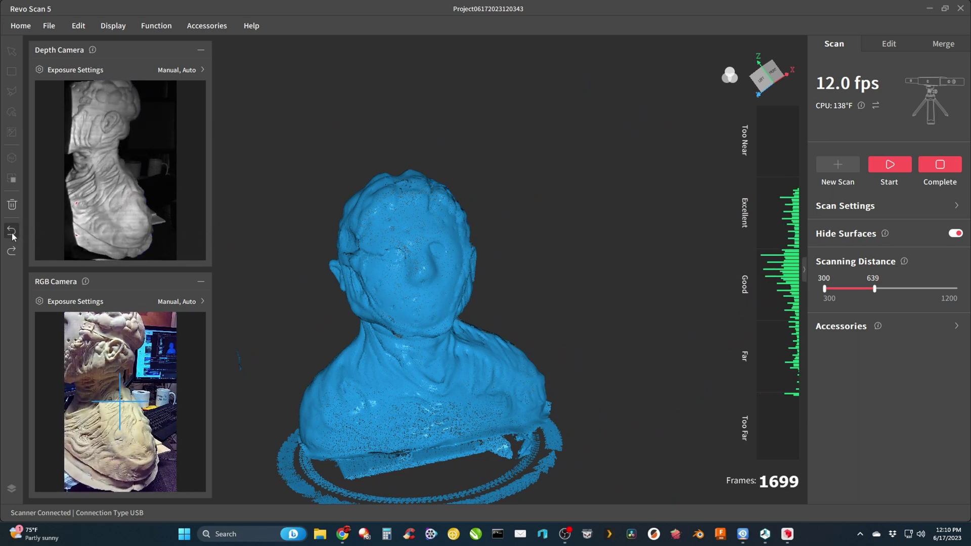
left_click_drag(496, 292, 398, 259)
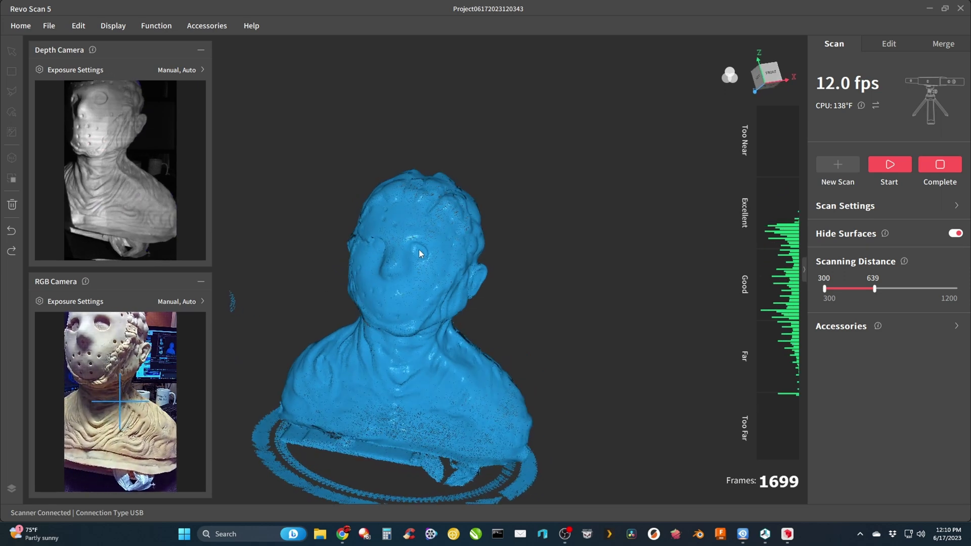
left_click(12, 233)
left_click(12, 232)
left_click(12, 232)
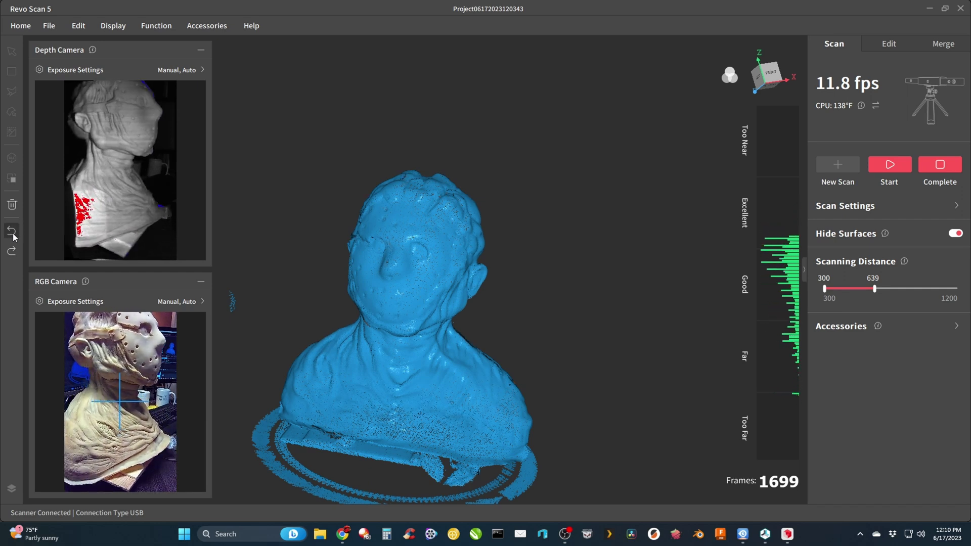
left_click(11, 233)
left_click(12, 233)
left_click(12, 232)
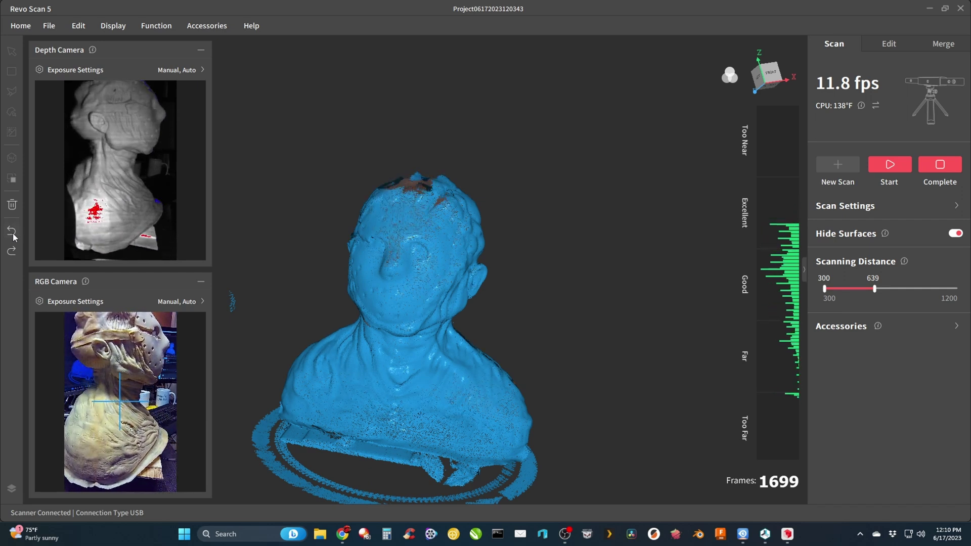
left_click(12, 232)
left_click(12, 233)
left_click(12, 232)
left_click(11, 233)
left_click(12, 232)
left_click(12, 233)
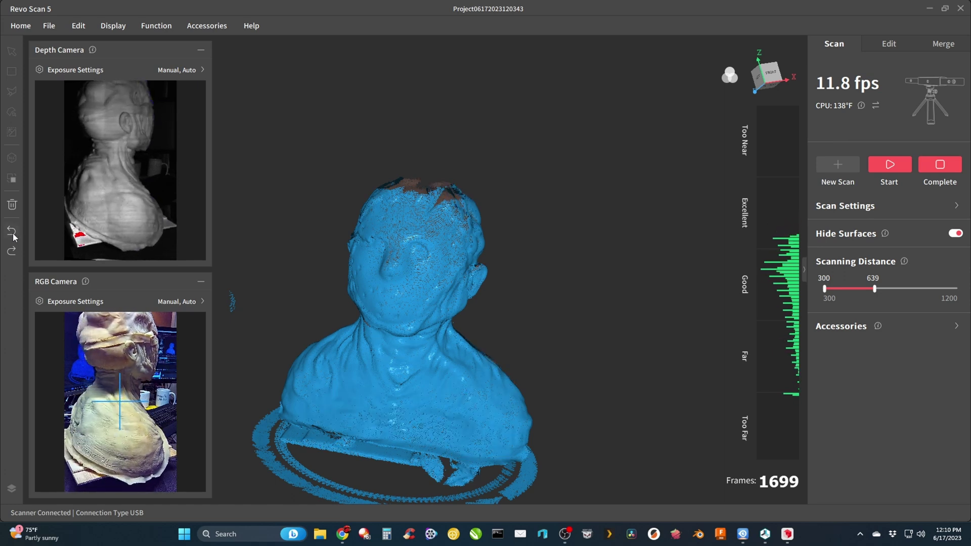
Step: Resume scanning to recapture the top of the head and mask, and complete the scan
left_click(900, 168)
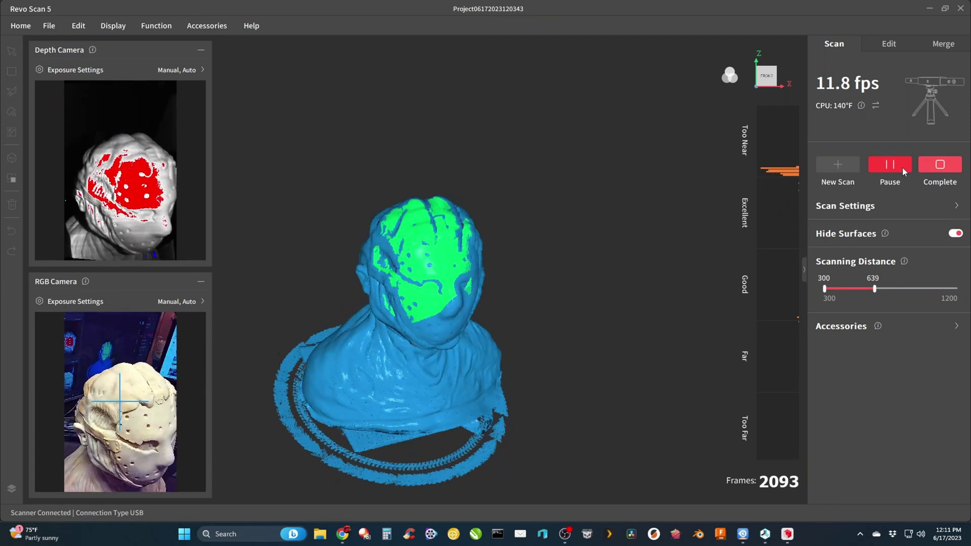
left_click(889, 165)
left_click_drag(650, 356, 403, 289)
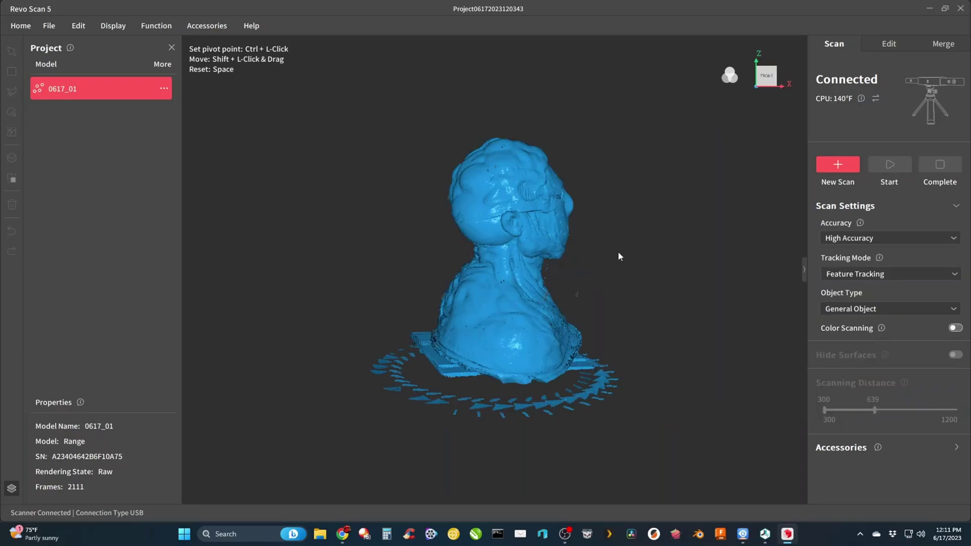
Step: Check the completed bust scan and fuse its point cloud with the Advanced method at a point distance of about 0.7 mm
left_click_drag(616, 255, 502, 336)
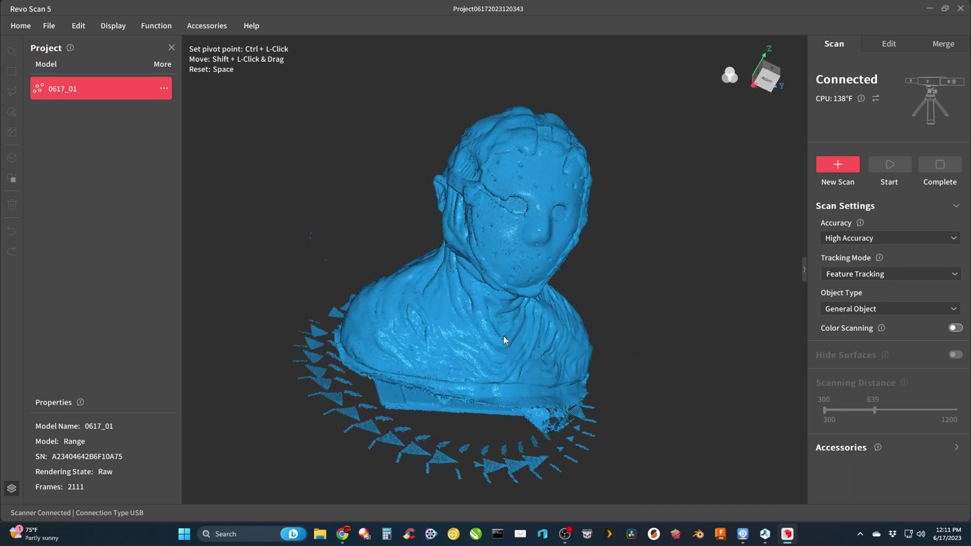
left_click_drag(666, 346, 422, 230)
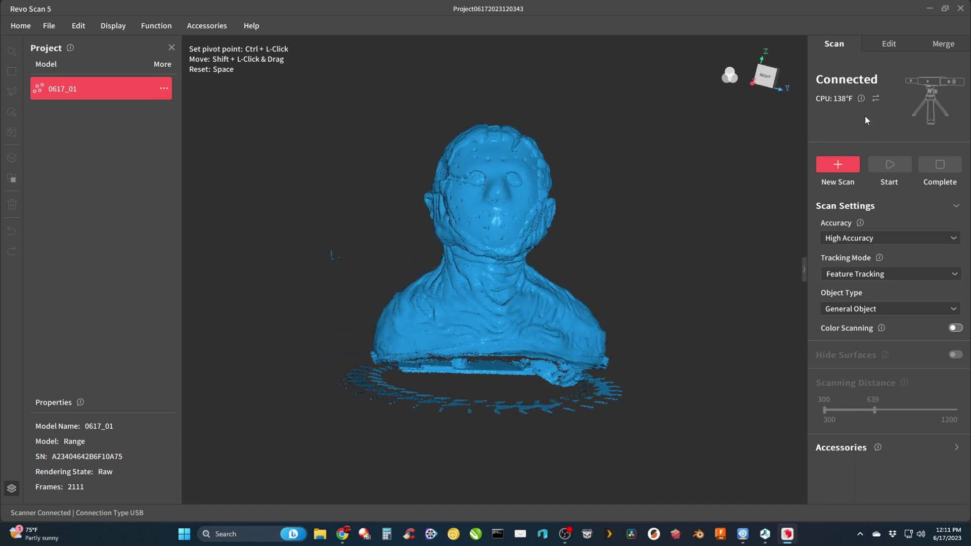
left_click(880, 47)
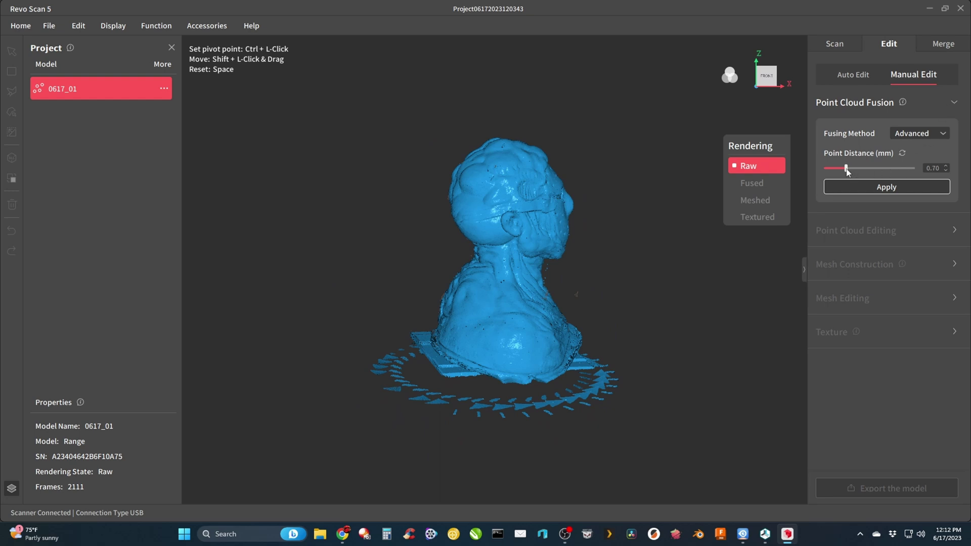
left_click_drag(885, 172, 842, 174)
left_click(867, 189)
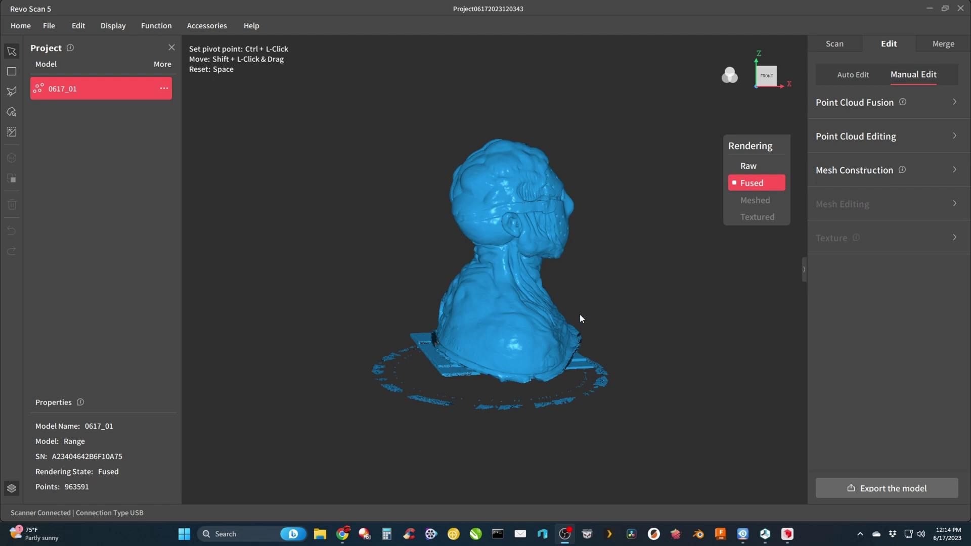
Step: Inspect the fused bust's mask, underside and back, and hide the project list for a wider view of the base
left_click_drag(604, 281, 433, 310)
scroll(457, 336, "up", 2)
scroll(560, 291, "up", 2)
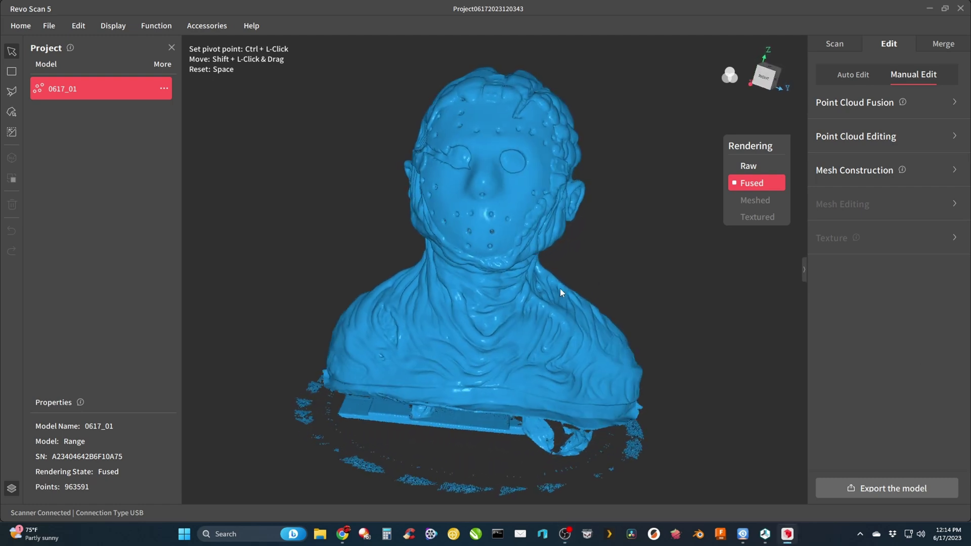
left_click_drag(560, 292, 574, 255)
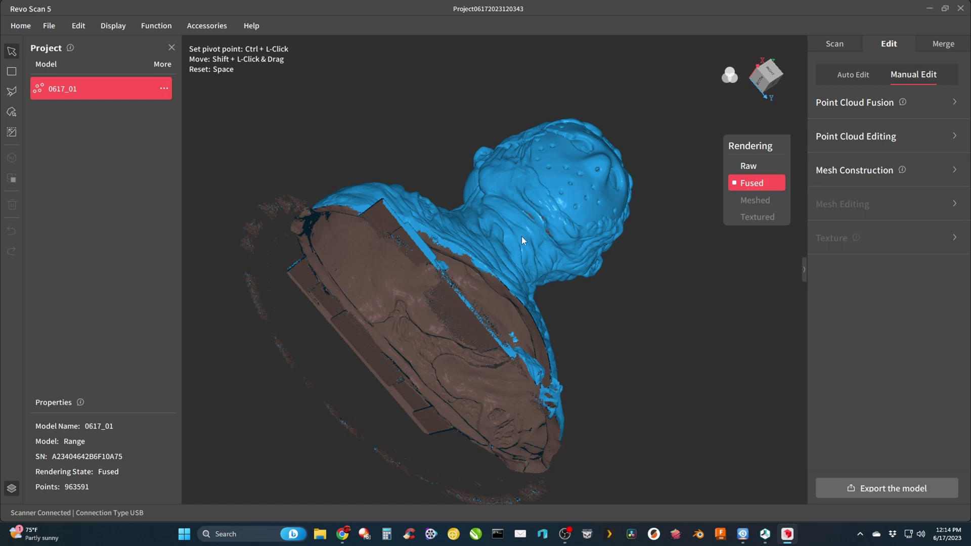
left_click_drag(522, 240, 550, 287)
left_click_drag(479, 219, 356, 336)
left_click_drag(405, 305, 570, 365)
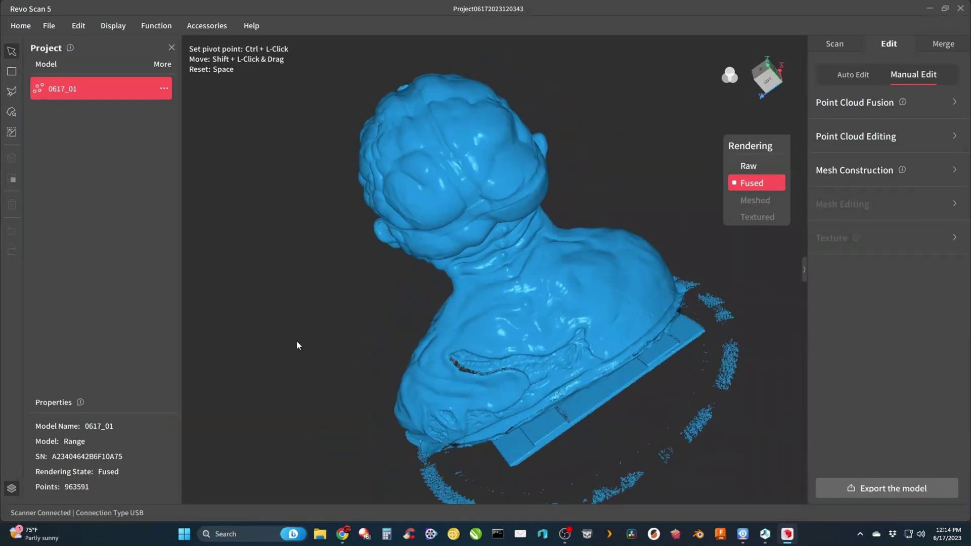
left_click_drag(297, 345, 184, 74)
left_click(172, 47)
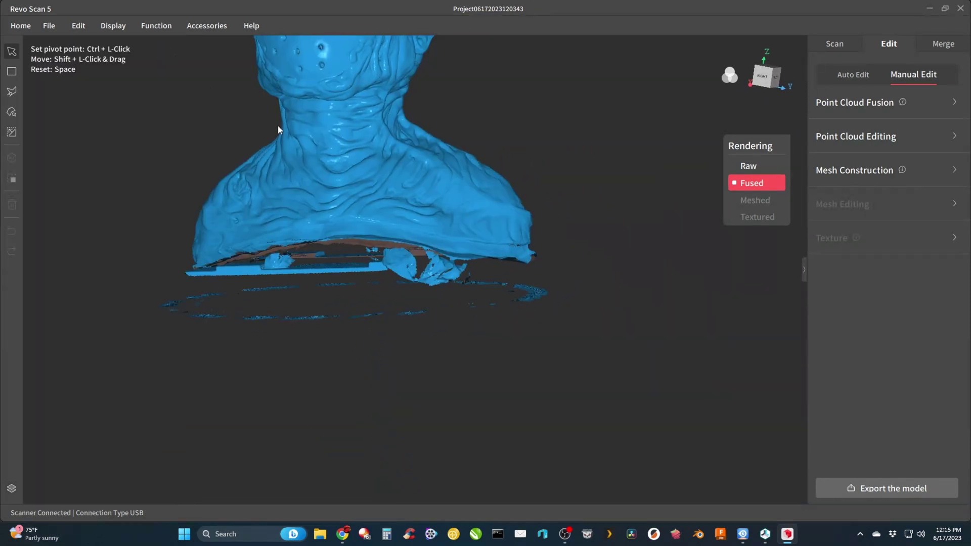
left_click_drag(278, 130, 456, 185, "shift")
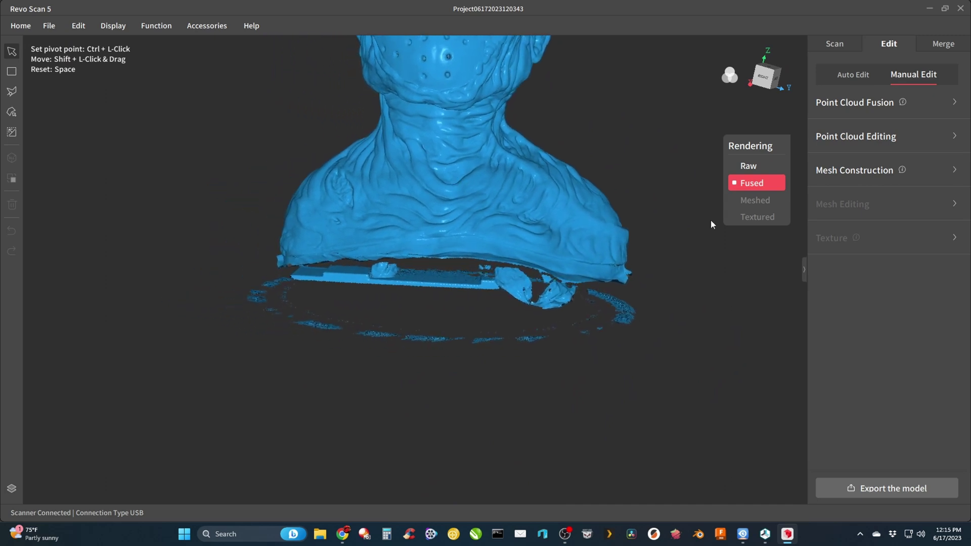
Step: Detect the isolated points of the fused bust at a 93% isolation rate and remove them
left_click(884, 142)
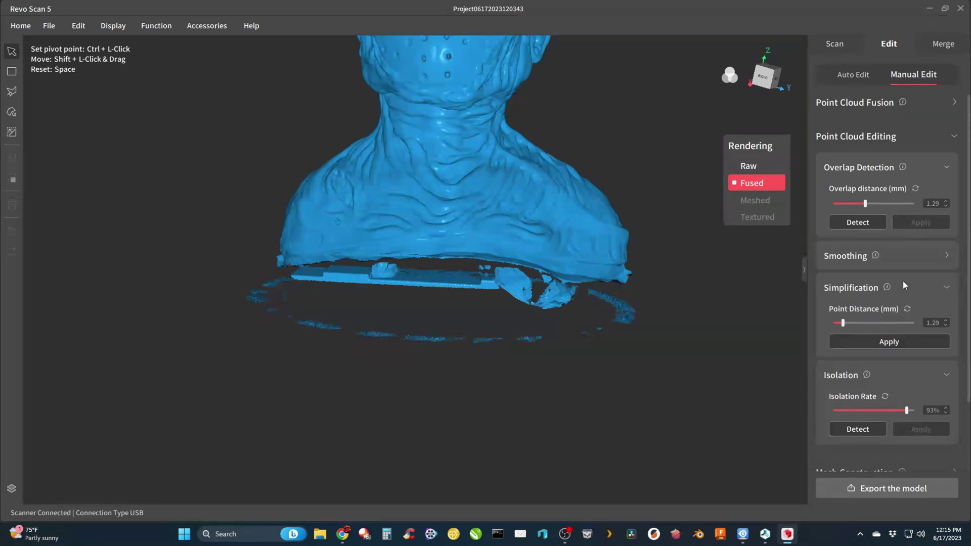
left_click(944, 285)
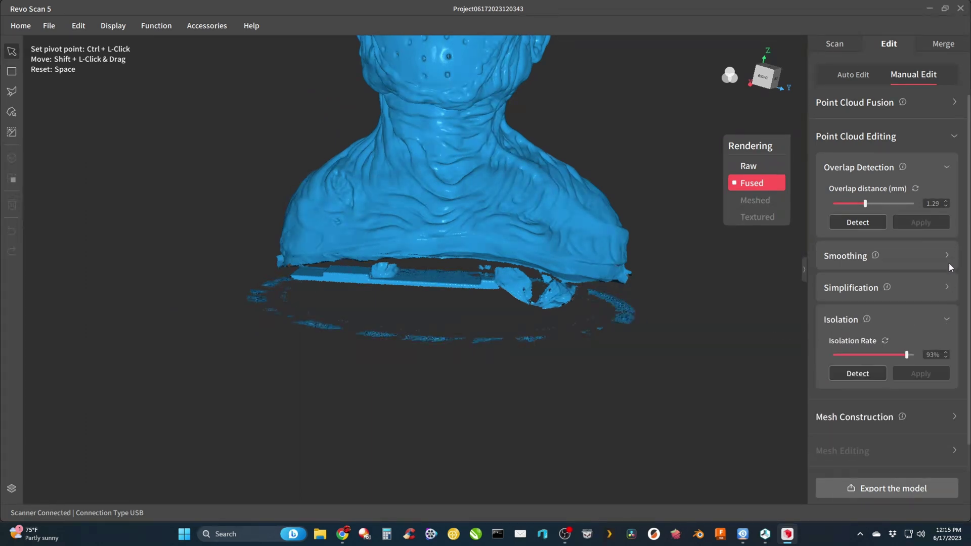
left_click(947, 167)
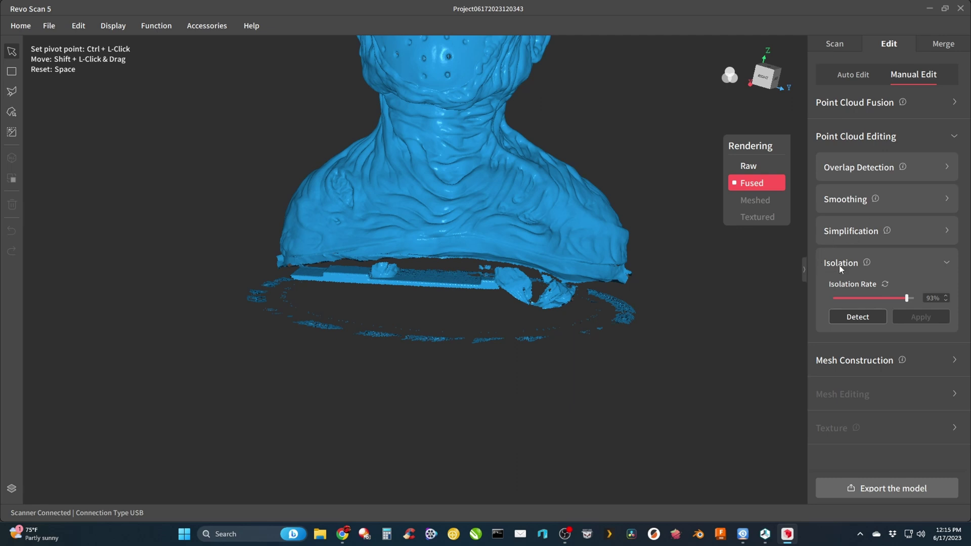
left_click(853, 320)
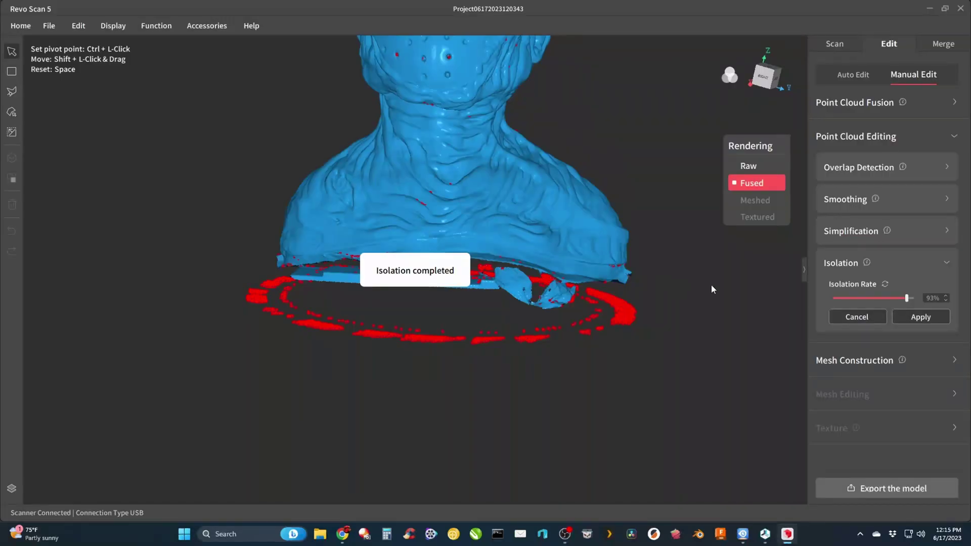
left_click_drag(670, 219, 260, 230)
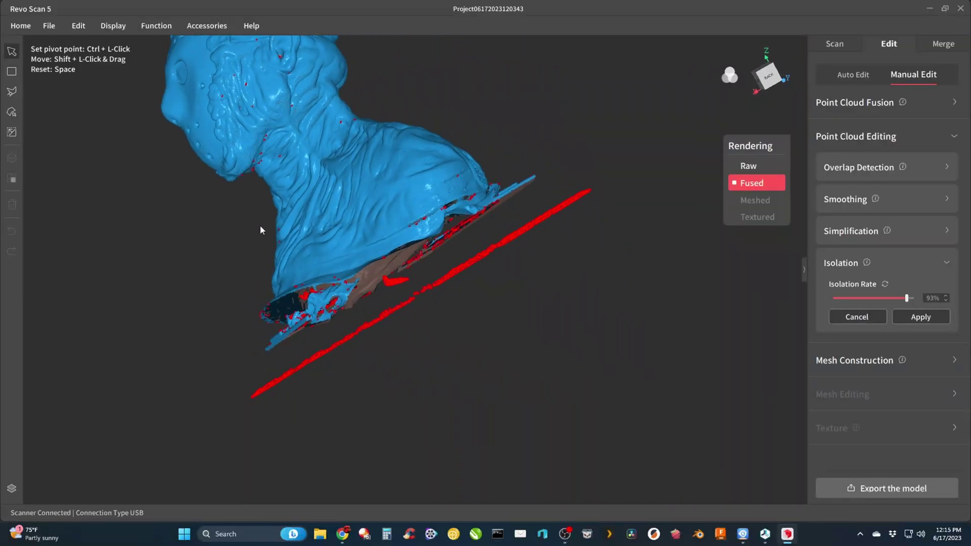
left_click(917, 317)
left_click_drag(482, 223, 739, 232)
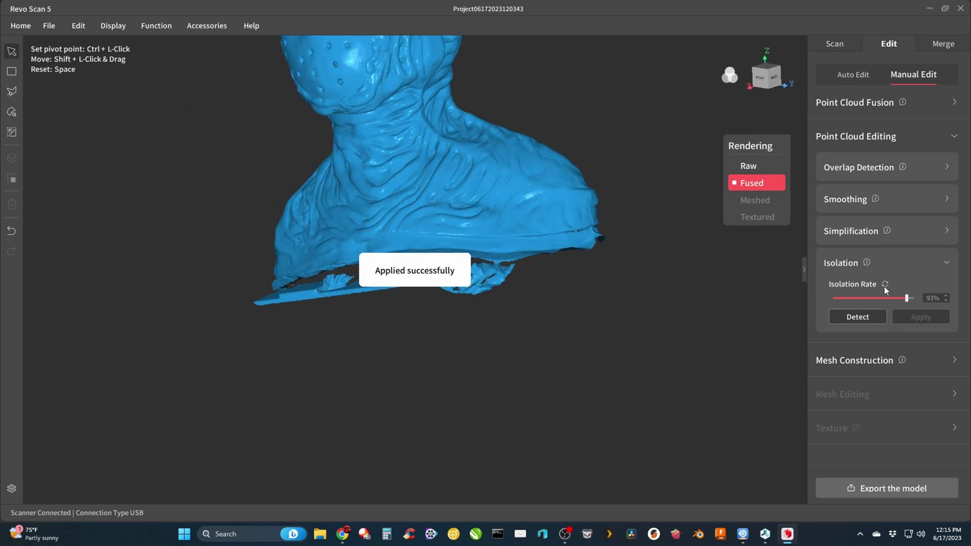
Step: Try detecting isolated points again at a 7% isolation rate
left_click(838, 297)
left_click(843, 312)
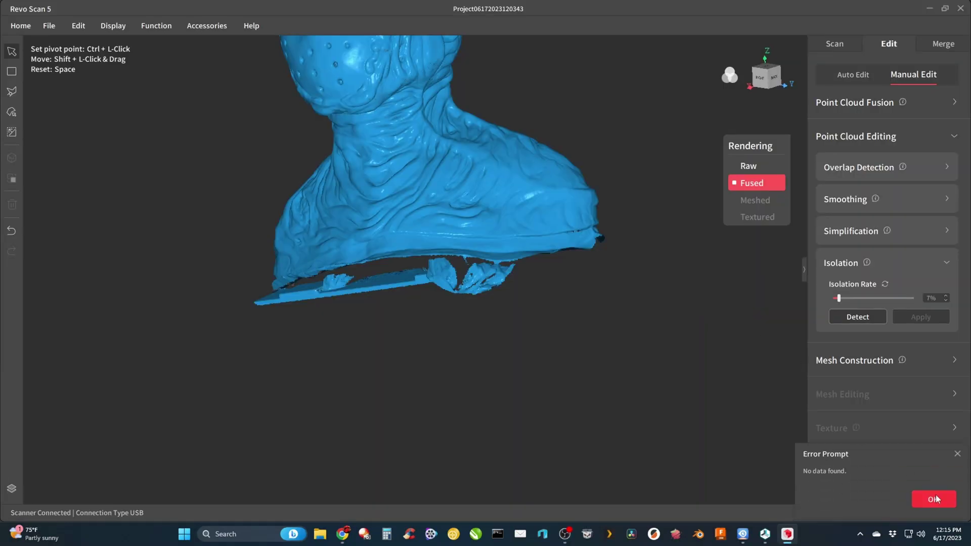
left_click(934, 499)
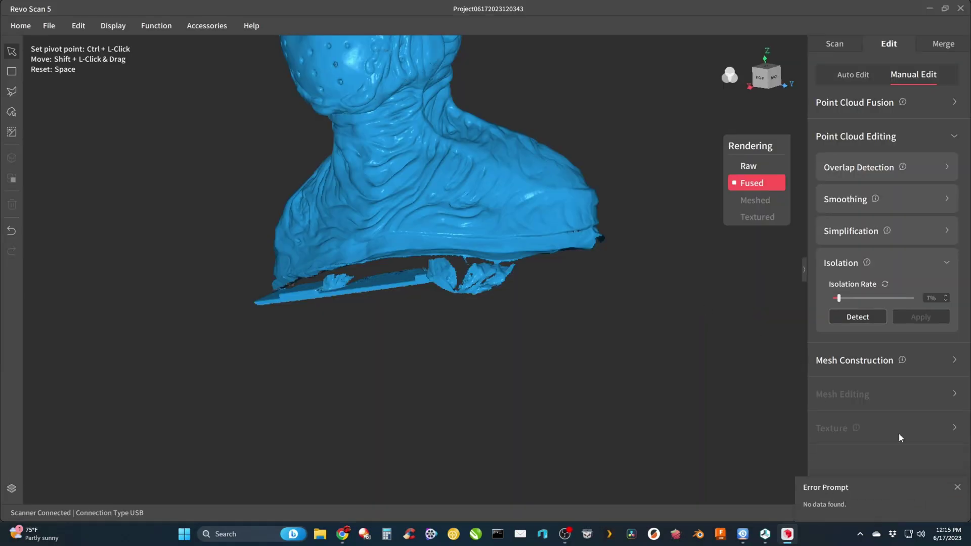
left_click(946, 264)
Step: Try overlap detection on the point cloud at an overlap distance of 0.30 mm and again at 2.77 mm
left_click(930, 167)
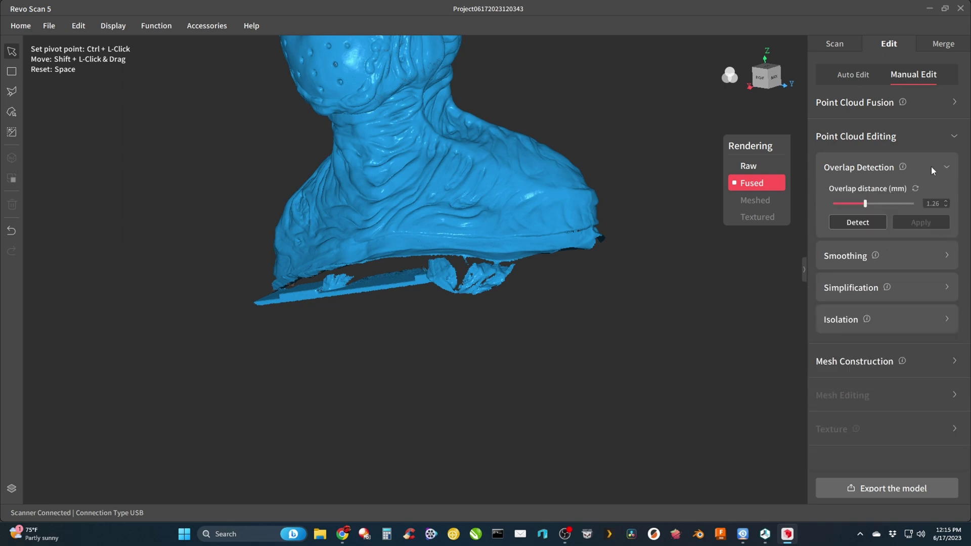
left_click(840, 204)
left_click(842, 222)
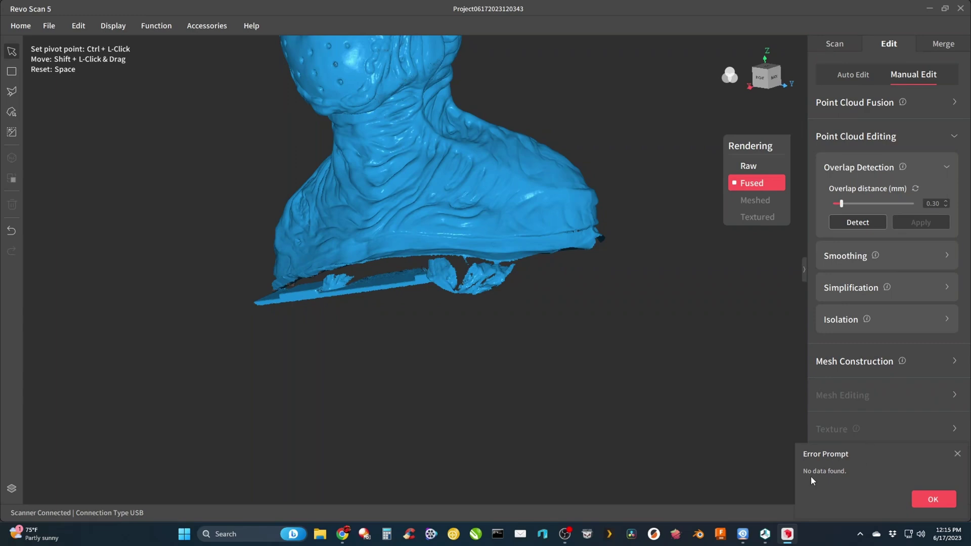
left_click(903, 203)
left_click(864, 221)
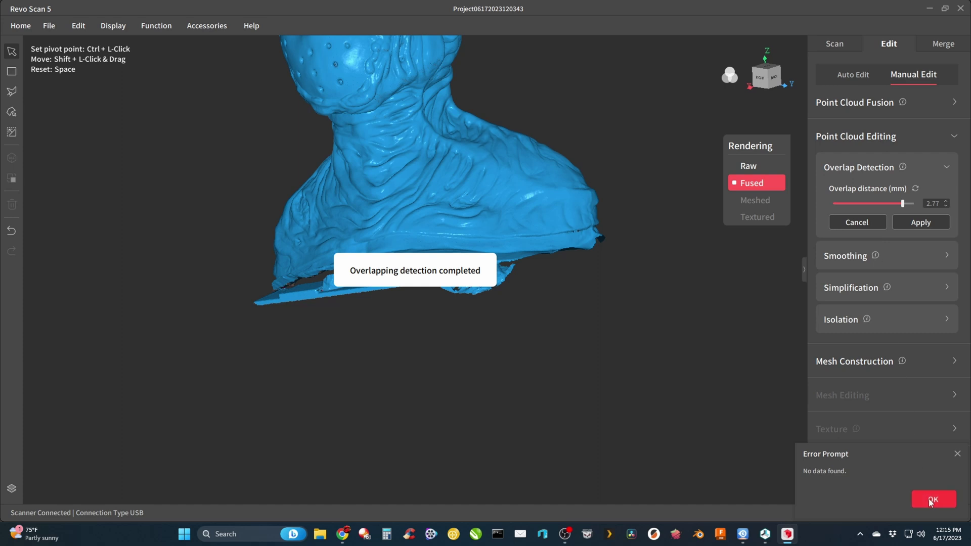
left_click(931, 499)
Step: Lasso-select the leftover base plate and loose fragments below the front of the bust and delete them
left_click_drag(410, 220, 530, 234)
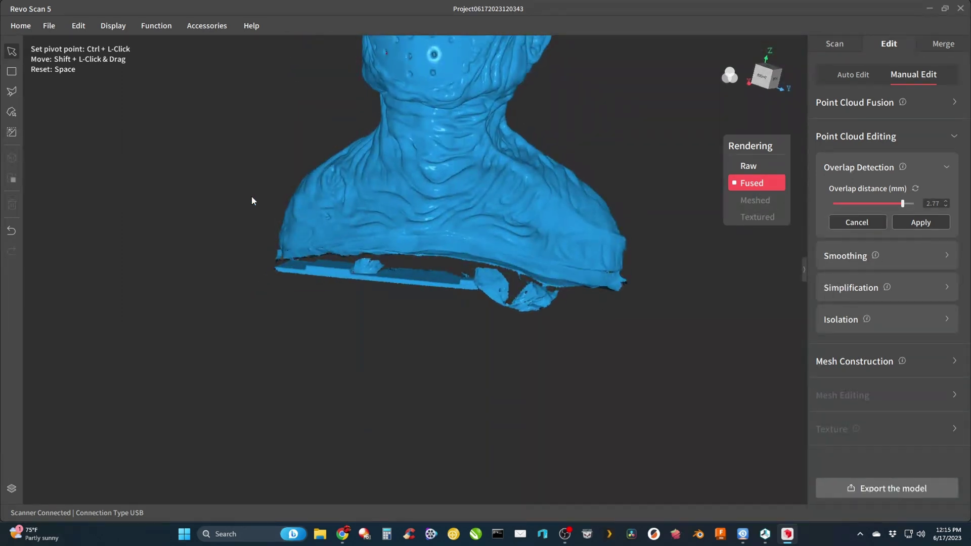
left_click(11, 112)
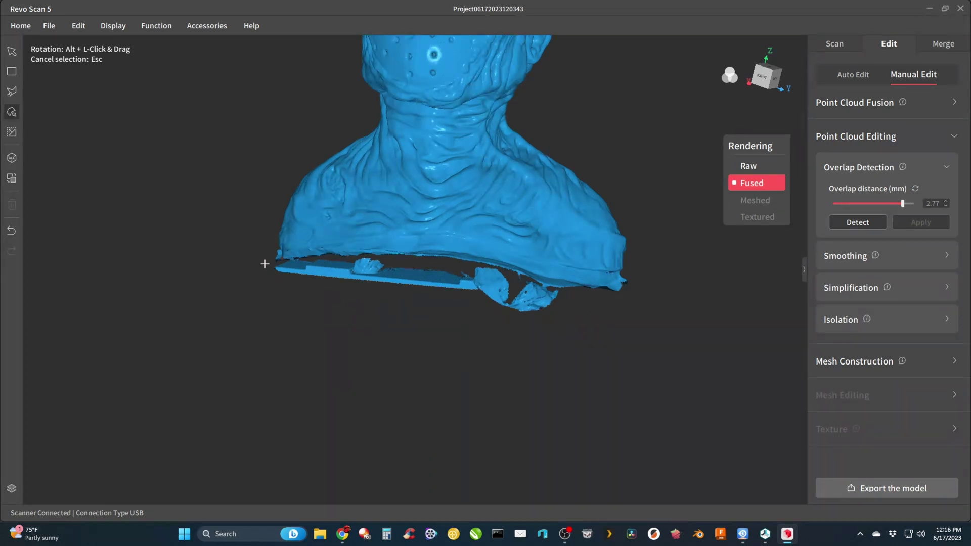
mouse_move(264, 263)
left_mouse_down()
mouse_move(490, 265)
mouse_move(562, 288)
mouse_move(571, 306)
mouse_move(483, 342)
mouse_move(303, 319)
mouse_move(238, 293)
left_mouse_up()
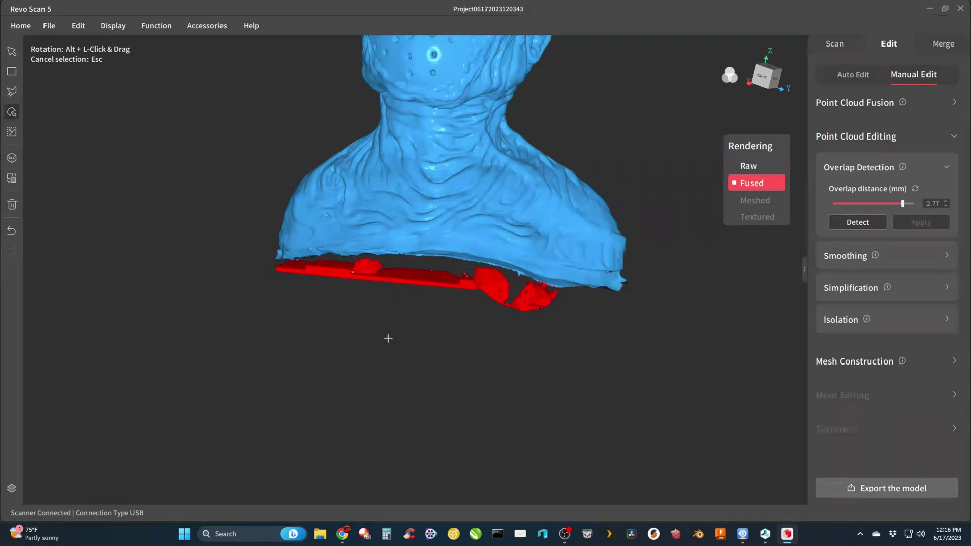
key("Delete")
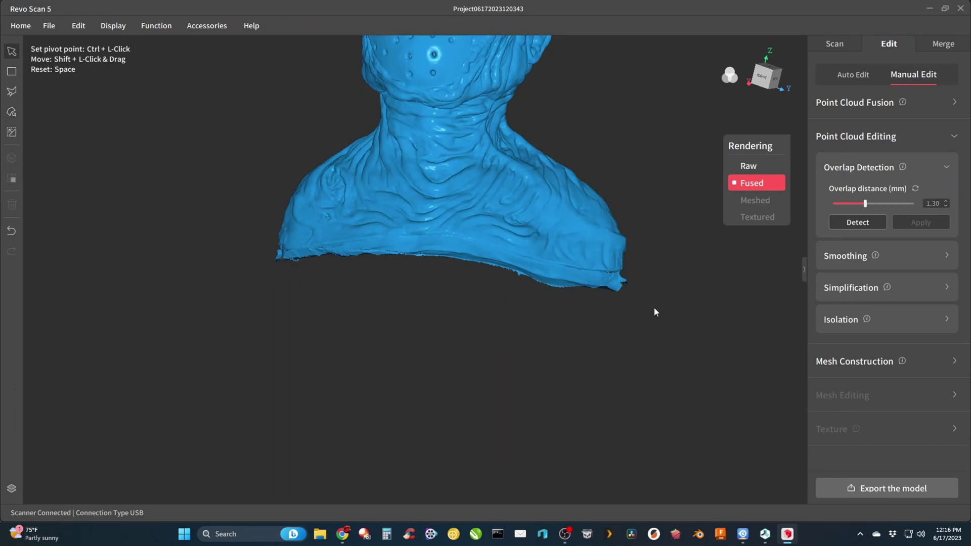
Step: Outline the remaining base plate and ragged lower edge at the bust's back with a polygon selection and delete them
left_click_drag(654, 307, 364, 376)
left_click_drag(262, 185, 247, 187)
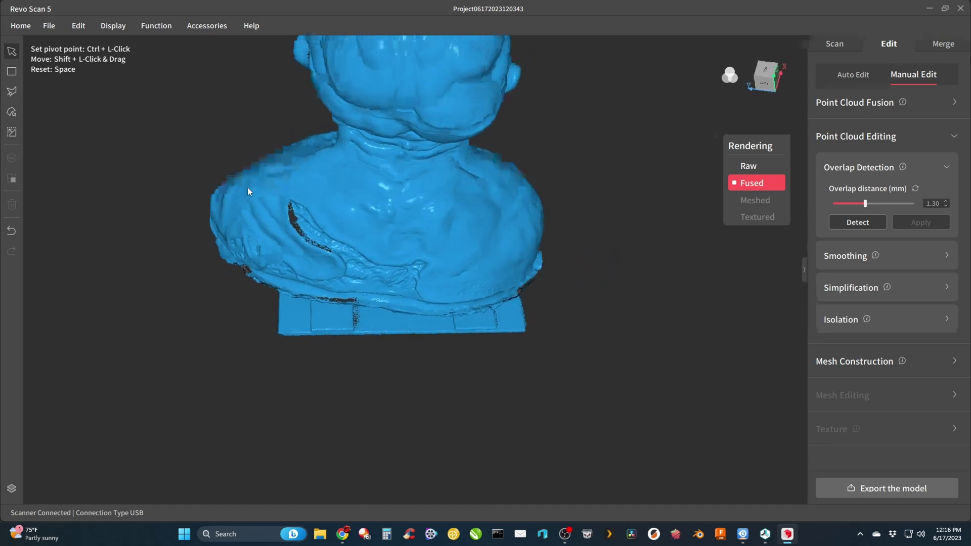
left_click(11, 91)
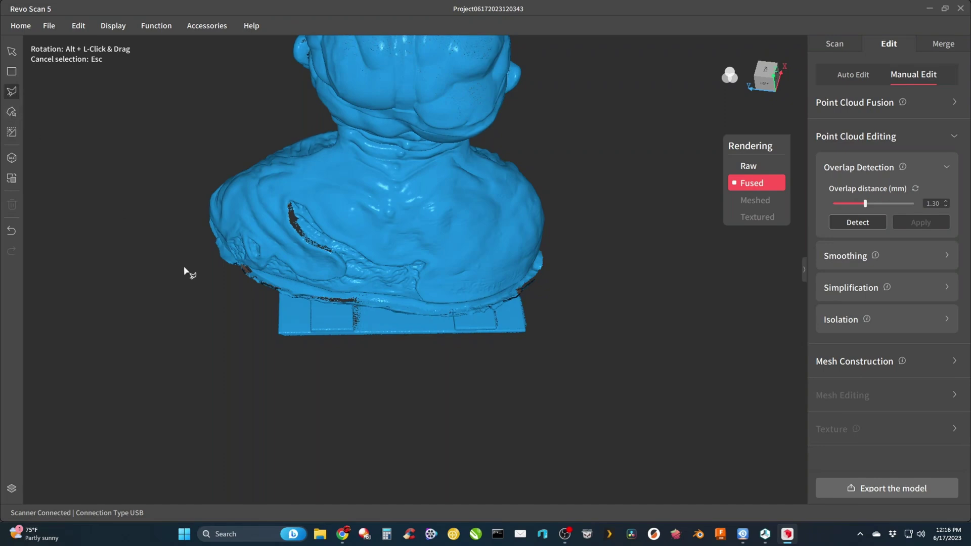
left_click(236, 268)
left_click(354, 299)
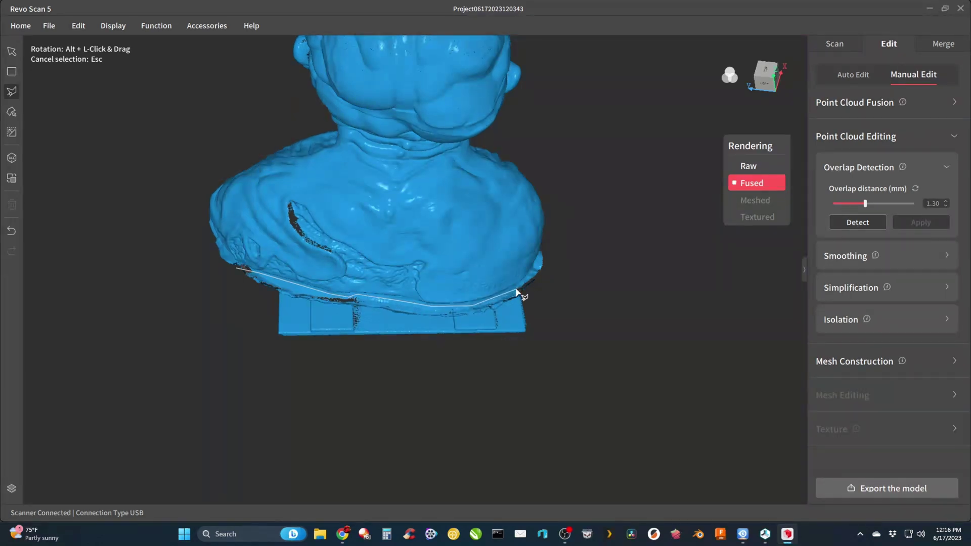
left_click_drag(516, 291, 538, 275)
left_click(559, 307)
left_click(545, 344)
left_click(271, 368)
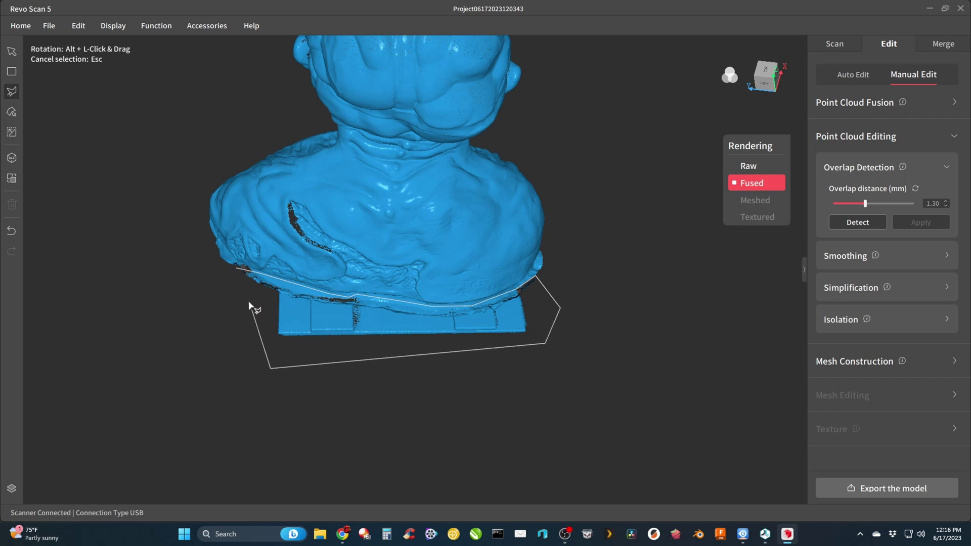
left_click(241, 273)
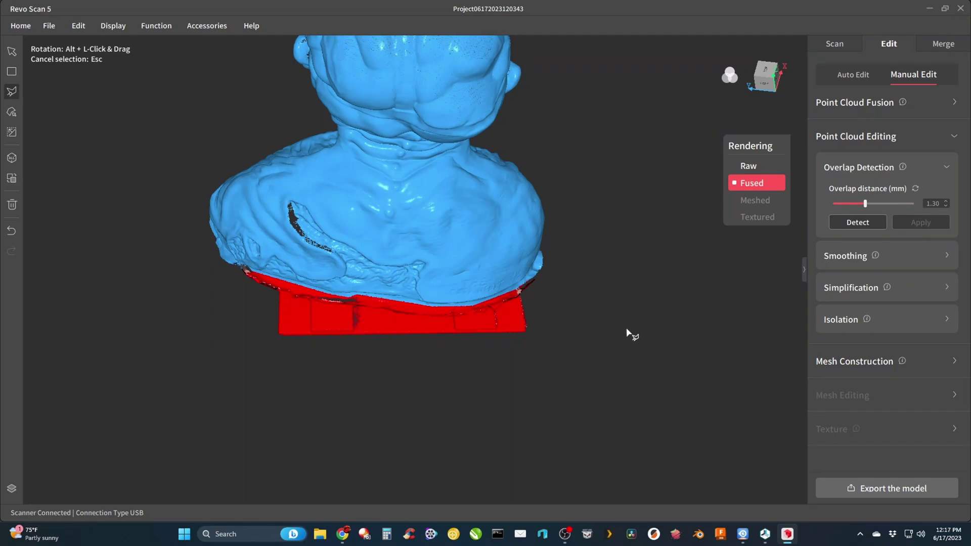
scroll(630, 336, "up", 1)
right_click_drag(630, 336, 649, 345)
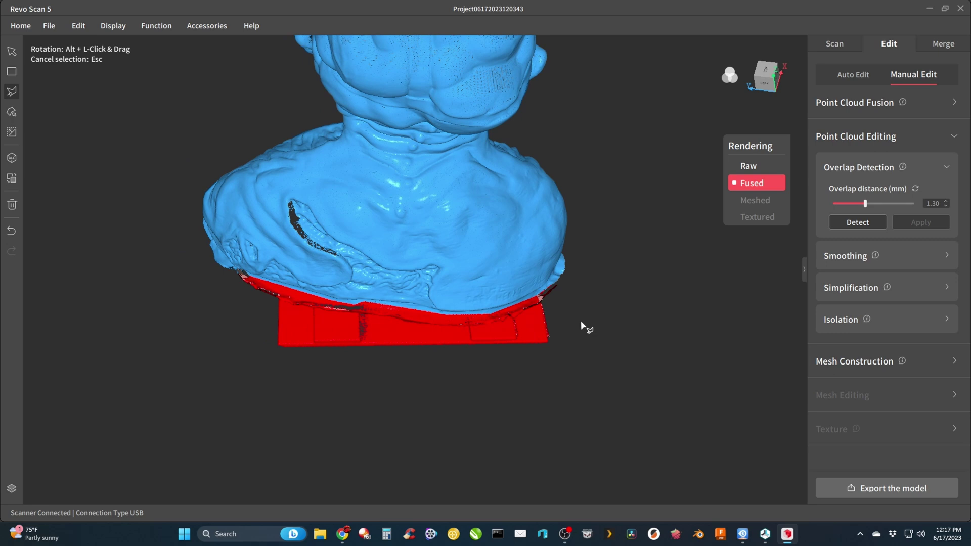
key("Delete")
Step: Select the lower rim along the front of the bust and delete it to trim the bottom edge
left_click_drag(639, 296, 230, 223)
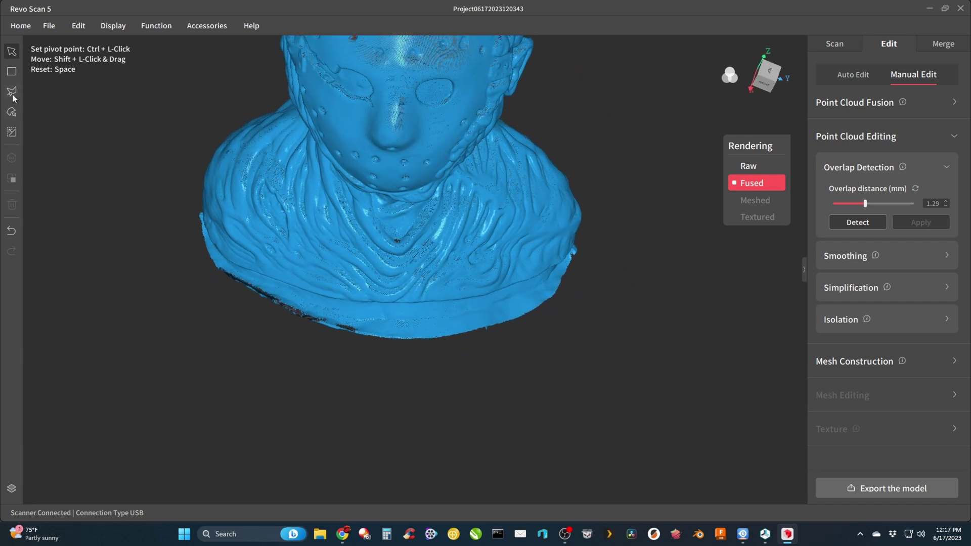
left_click(12, 113)
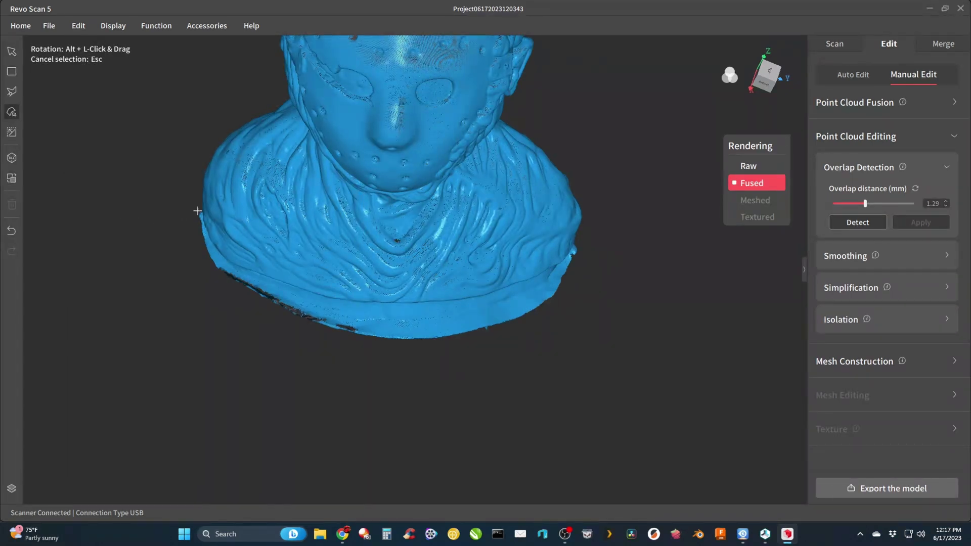
mouse_move(199, 213)
left_mouse_down()
mouse_move(238, 270)
mouse_move(306, 297)
mouse_move(381, 307)
mouse_move(478, 303)
mouse_move(581, 260)
mouse_move(604, 326)
mouse_move(408, 419)
mouse_move(213, 300)
mouse_move(169, 223)
left_mouse_up()
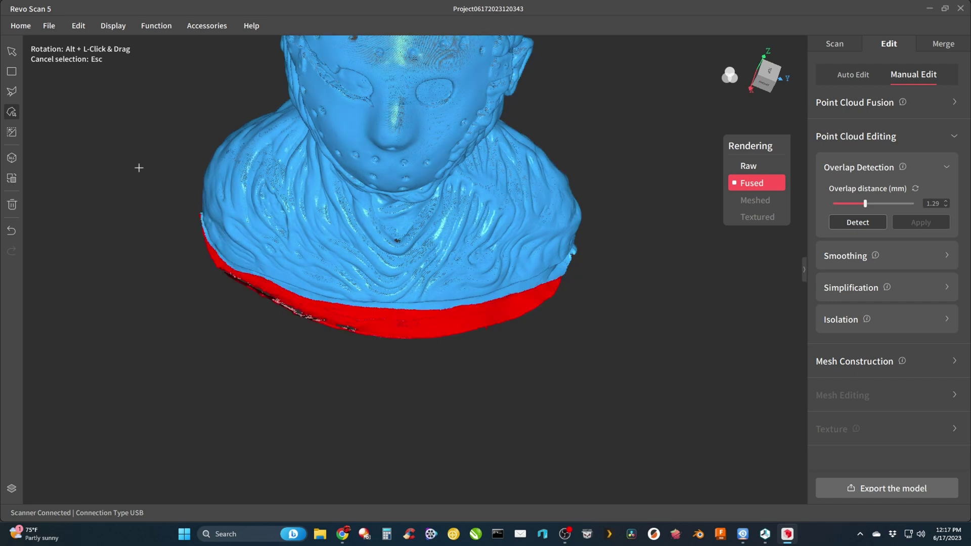
left_click(10, 93)
mouse_move(578, 243)
left_mouse_down()
mouse_move(539, 285)
mouse_move(488, 297)
mouse_move(316, 302)
mouse_move(331, 301)
mouse_move(216, 257)
mouse_move(194, 228)
mouse_move(210, 244)
mouse_move(193, 201)
mouse_move(159, 324)
mouse_move(349, 400)
mouse_move(578, 339)
mouse_move(614, 264)
mouse_move(581, 248)
left_mouse_up()
key("Delete")
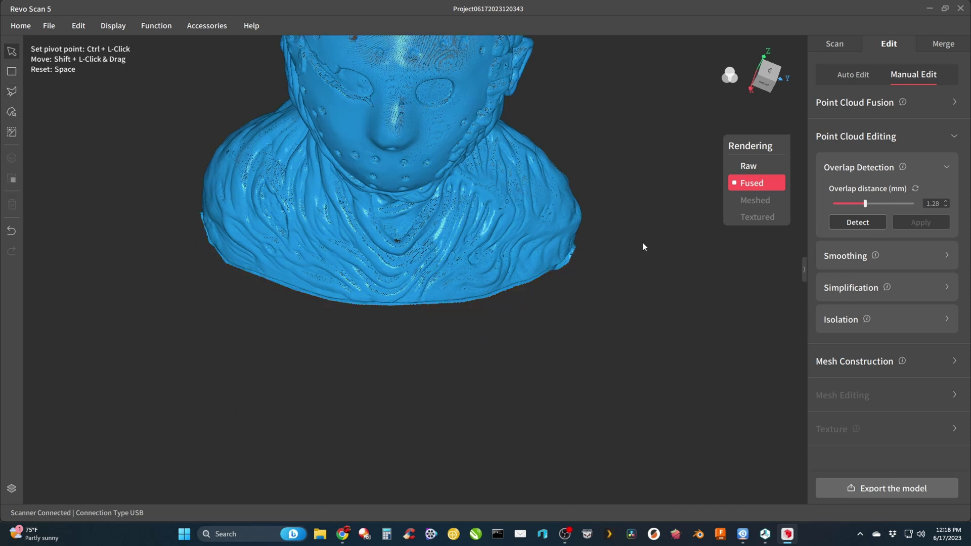
Step: Outline the uneven strip below one shoulder with a polygon selection and delete it
left_click_drag(630, 292, 326, 371)
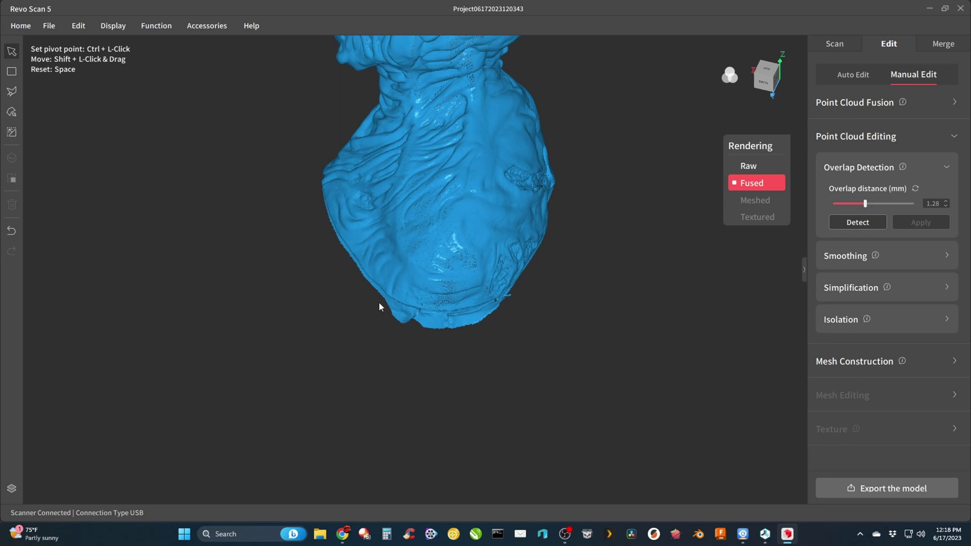
left_click_drag(379, 306, 435, 300)
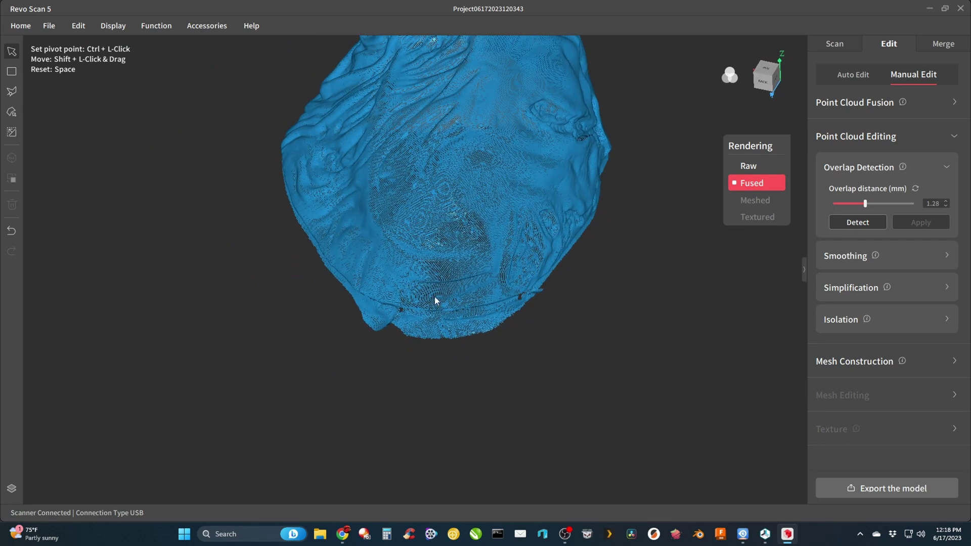
left_click(11, 92)
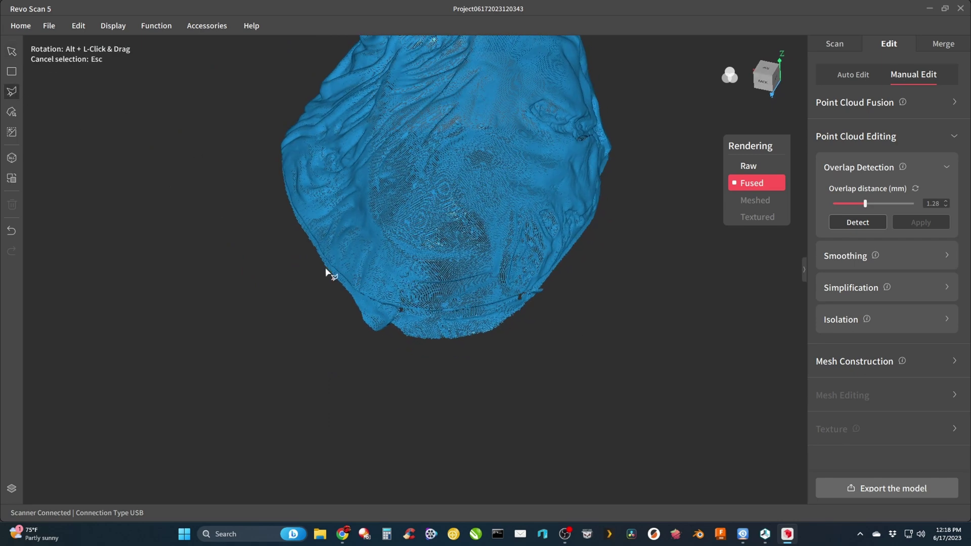
mouse_move(331, 270)
left_mouse_down()
mouse_move(419, 316)
mouse_move(512, 305)
mouse_move(547, 278)
mouse_move(573, 318)
mouse_move(486, 369)
mouse_move(465, 369)
mouse_move(380, 350)
mouse_move(310, 292)
mouse_move(331, 272)
left_mouse_up()
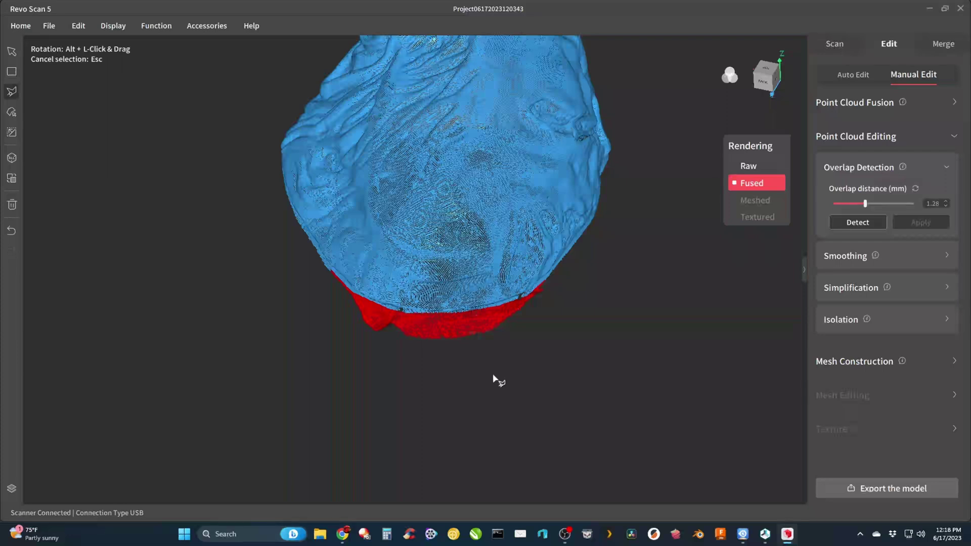
key("Delete")
Step: Trim away the ragged bottom edge below the opposite shoulder of the bust
left_click_drag(650, 299, 247, 267)
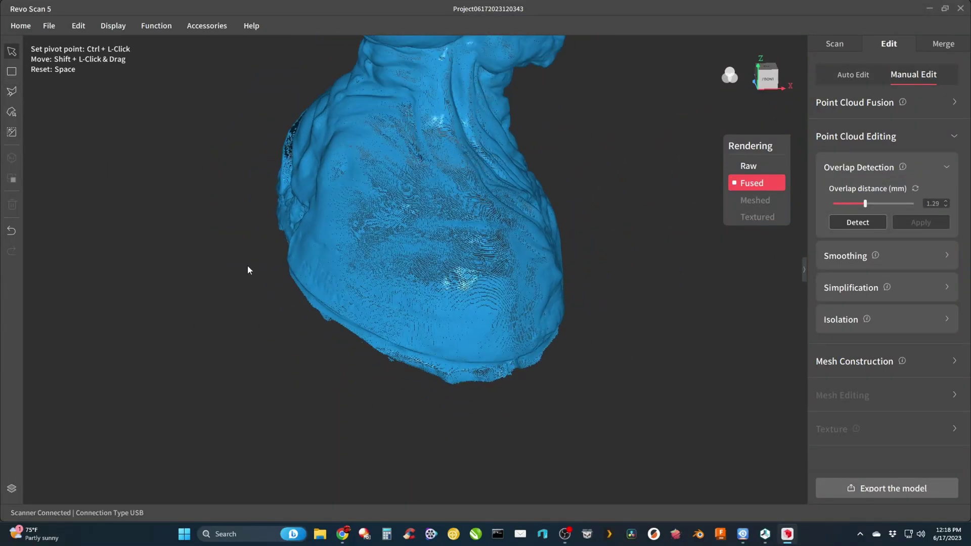
mouse_move(308, 297)
left_mouse_down()
mouse_move(385, 349)
mouse_move(516, 364)
mouse_move(362, 360)
mouse_move(325, 373)
mouse_move(290, 296)
left_mouse_up()
key("Delete")
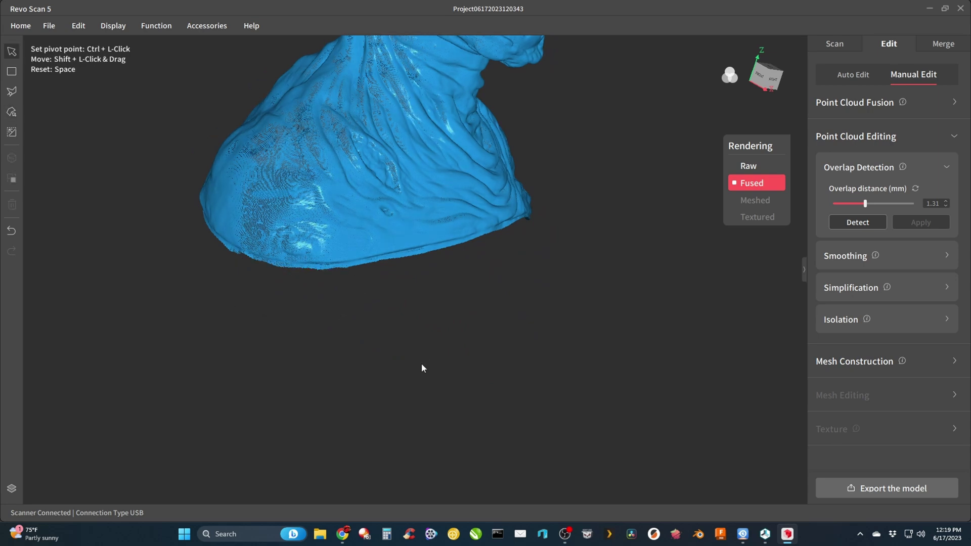
Step: Detect the isolated points left under the bust at a 7% isolation rate and remove them
left_click_drag(576, 301, 319, 317)
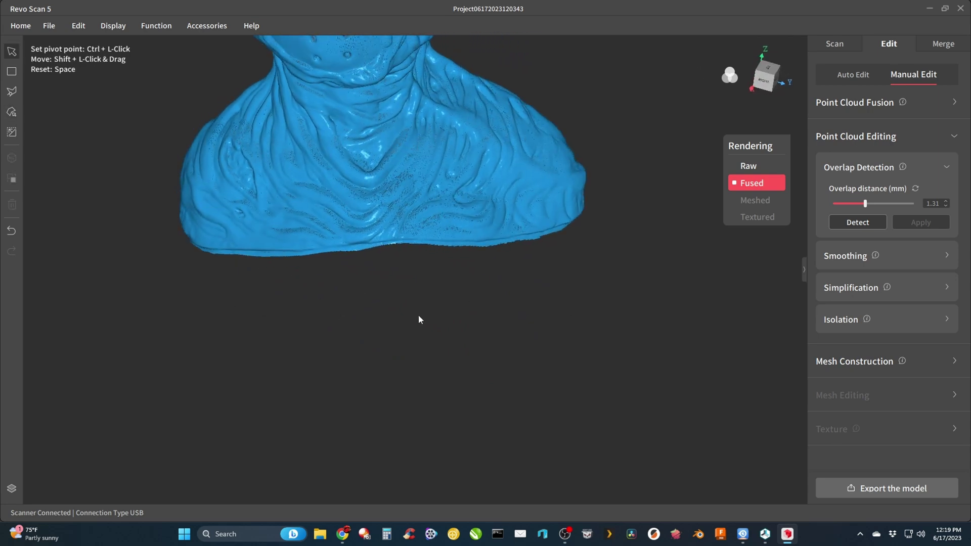
left_click_drag(419, 320, 518, 345)
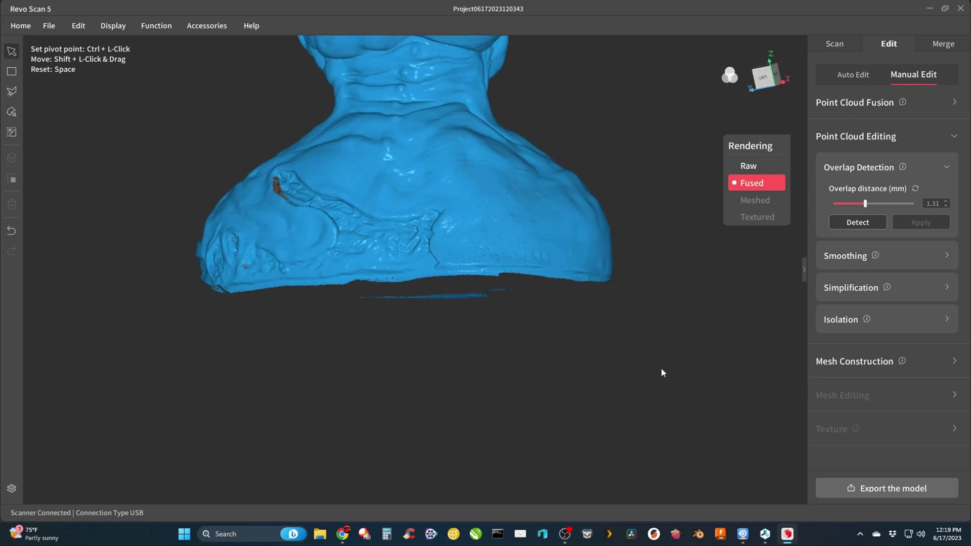
left_click(864, 326)
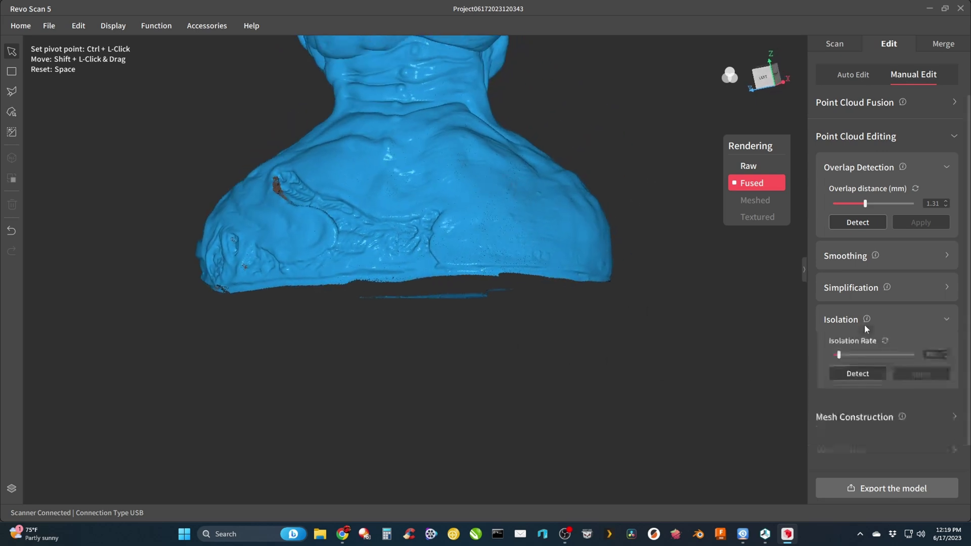
left_click(867, 374)
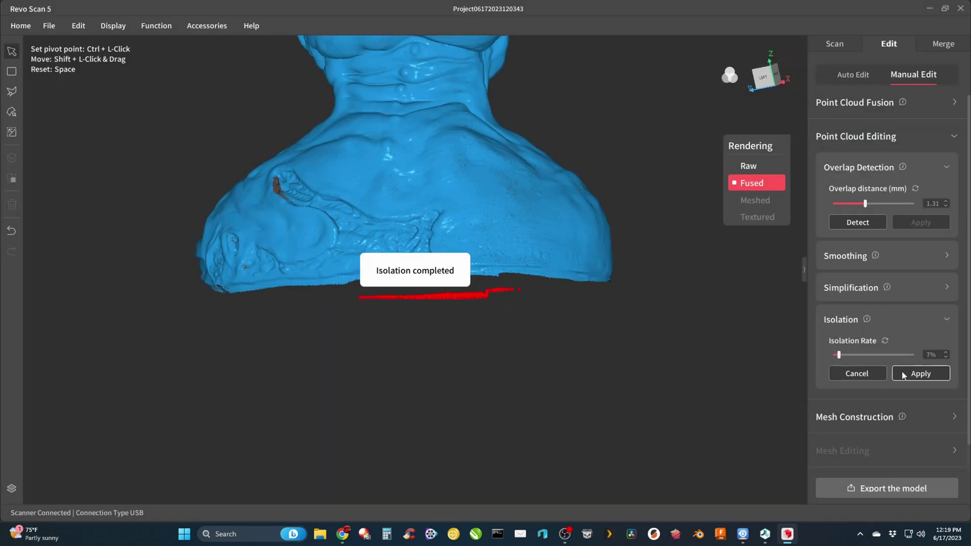
left_click(918, 373)
left_click_drag(571, 332, 796, 227)
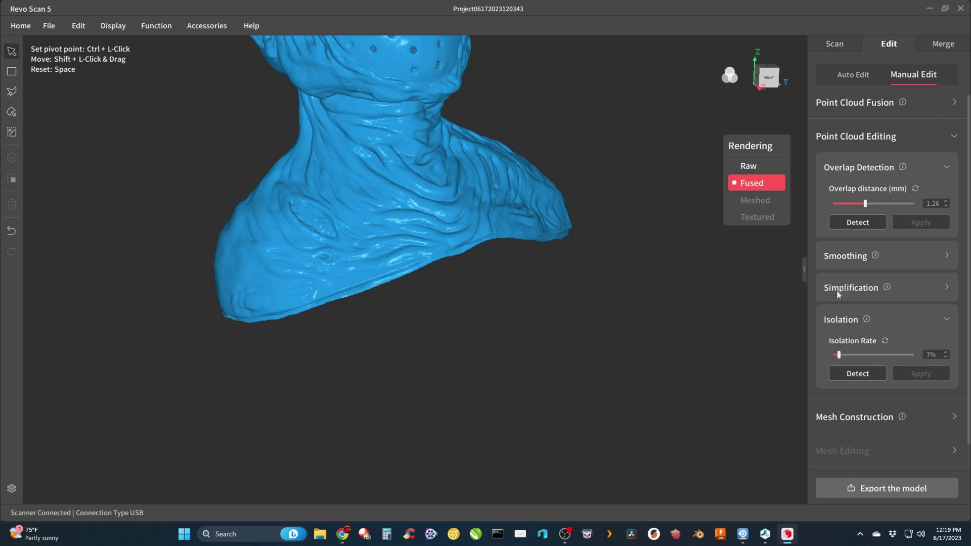
Step: Construct a mesh from the cleaned point cloud at quality 6.0 with automatic hole filling off
left_click(845, 317)
left_click(856, 370)
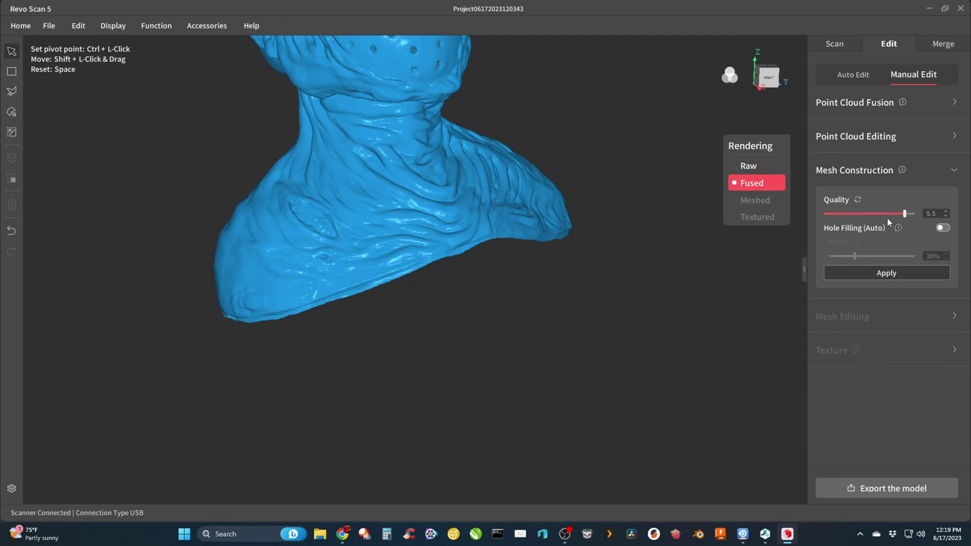
left_click(942, 228)
left_click(942, 228)
left_click(838, 275)
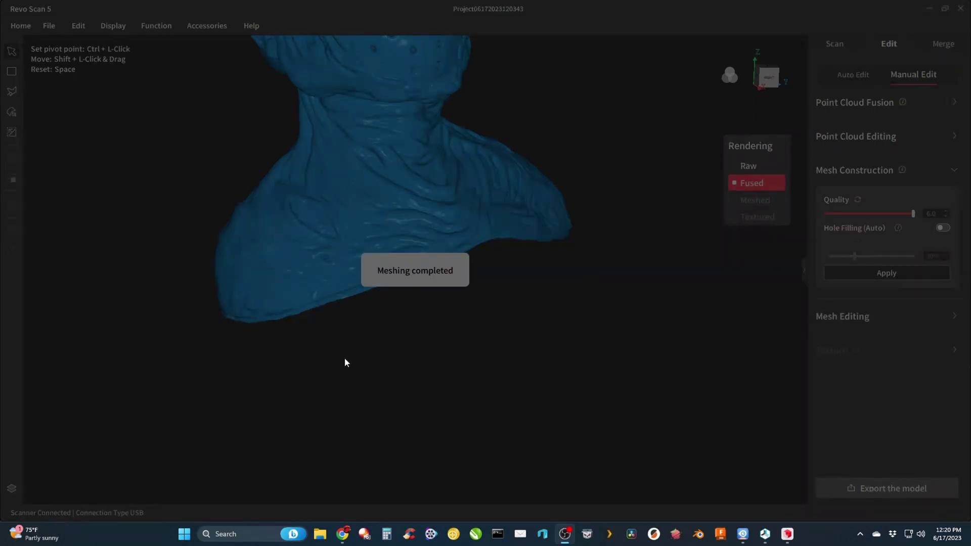
Step: Inspect the meshed bust from all sides and detect its holes for manual filling with the Curved method
scroll(448, 294, "down", 3)
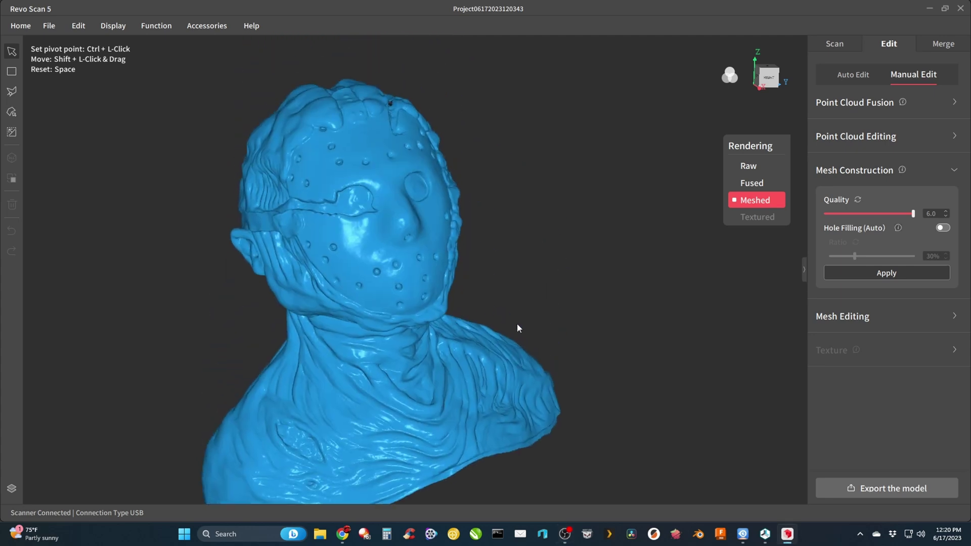
left_click_drag(523, 316, 310, 324)
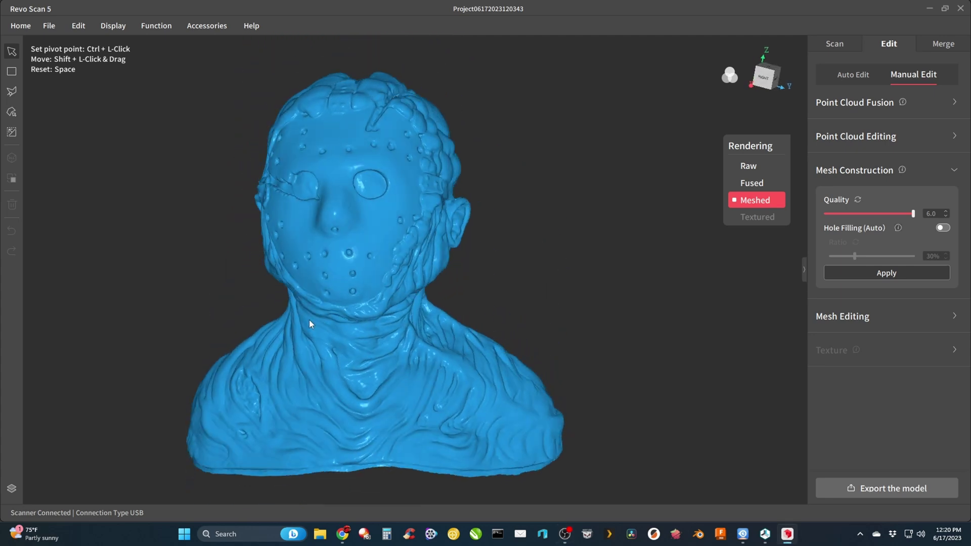
scroll(405, 296, "up", 3)
left_click_drag(405, 295, 315, 248)
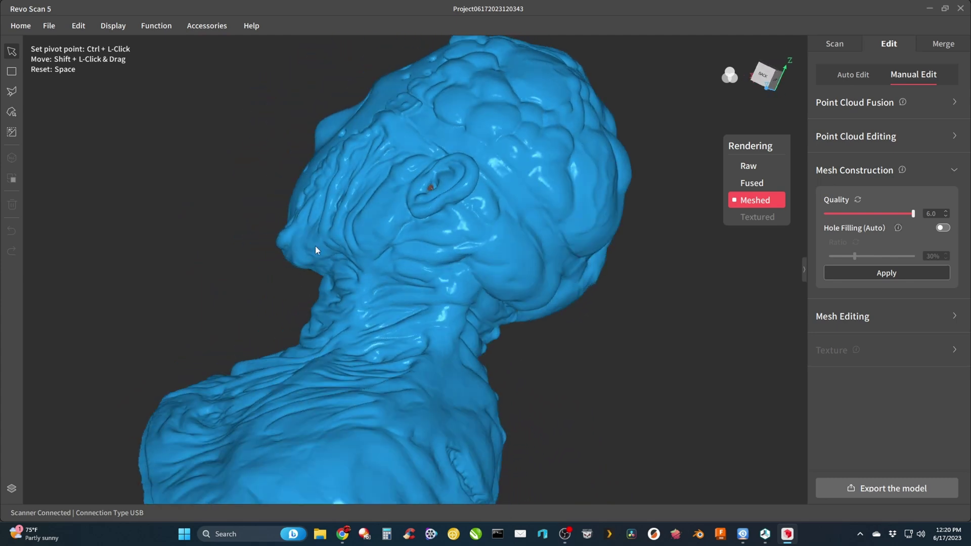
left_click_drag(347, 311, 606, 236)
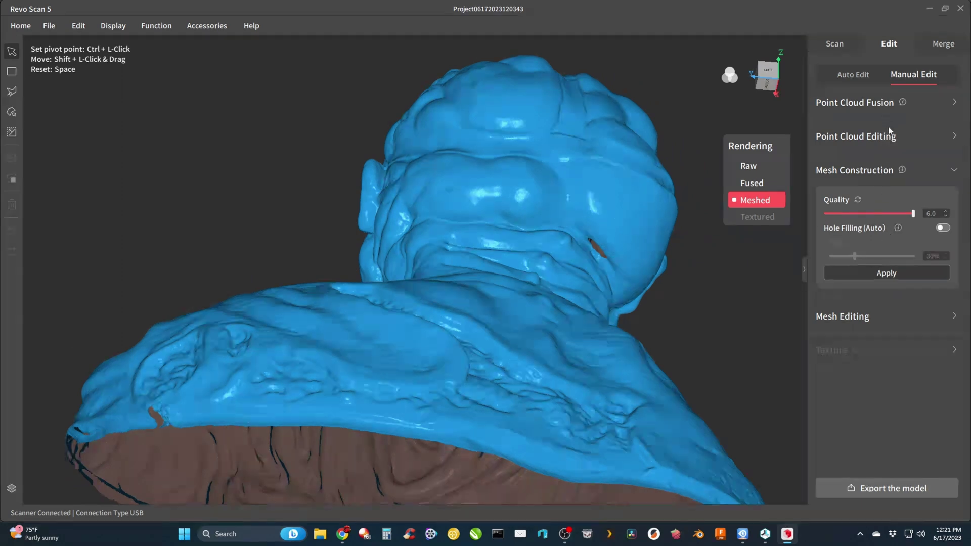
left_click(866, 172)
left_click(843, 203)
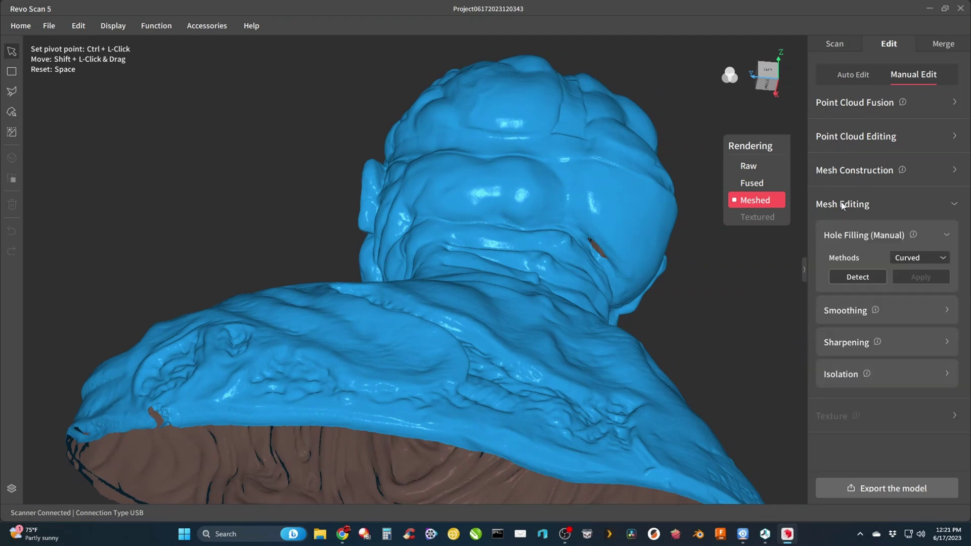
left_click(895, 259)
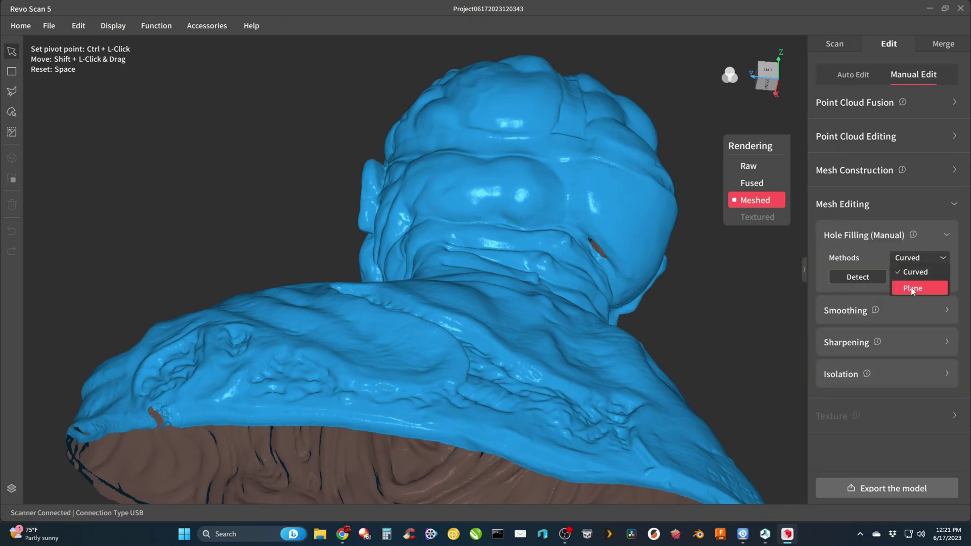
left_click(912, 271)
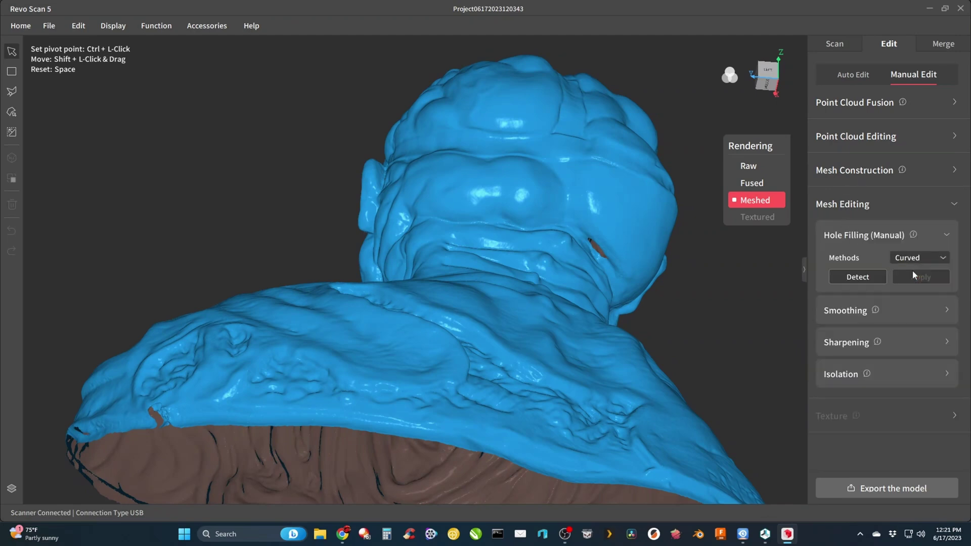
left_click(866, 279)
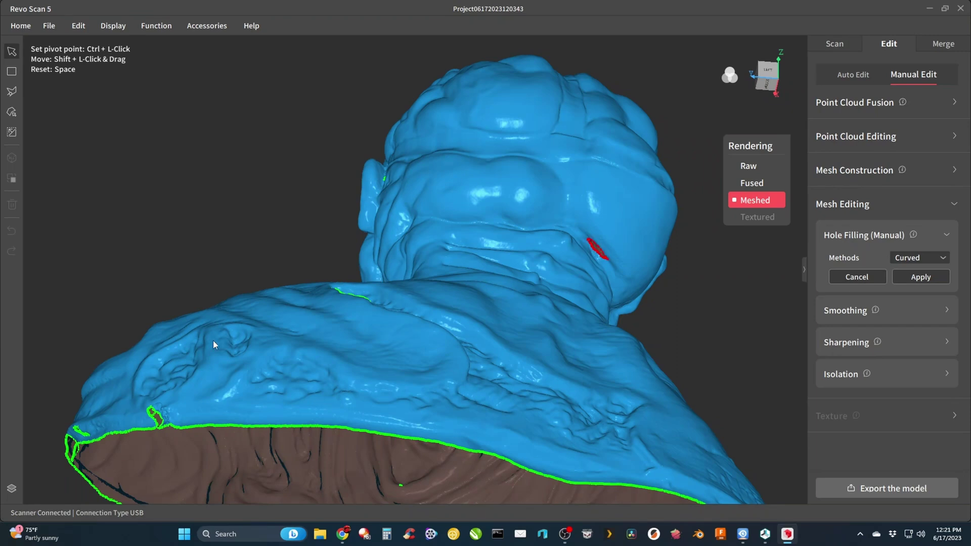
Step: Mark the ragged hole and the small holes around it in the back shoulder crease for filling, leaving the bust's bottom edge unselected
left_click_drag(281, 318, 277, 87)
left_click(279, 83)
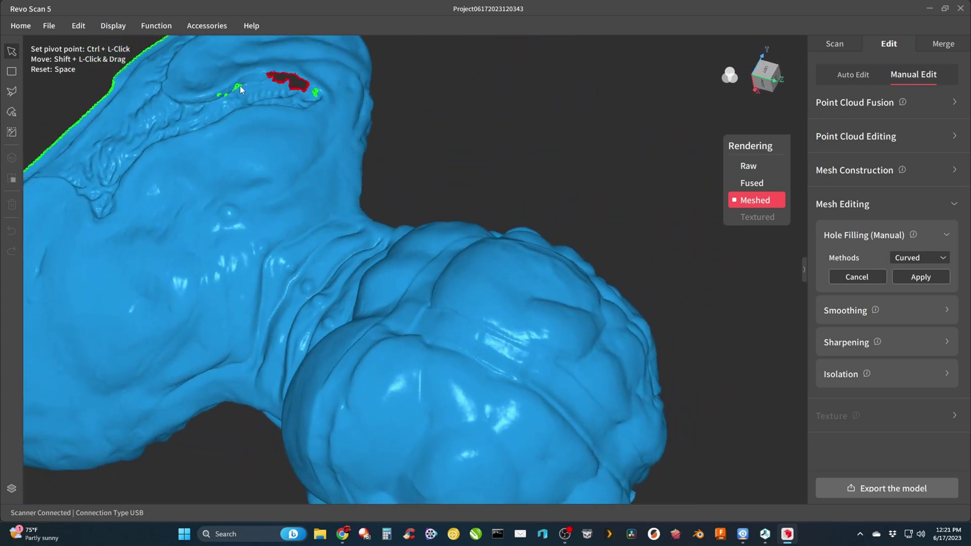
left_click(219, 96)
left_click(313, 93)
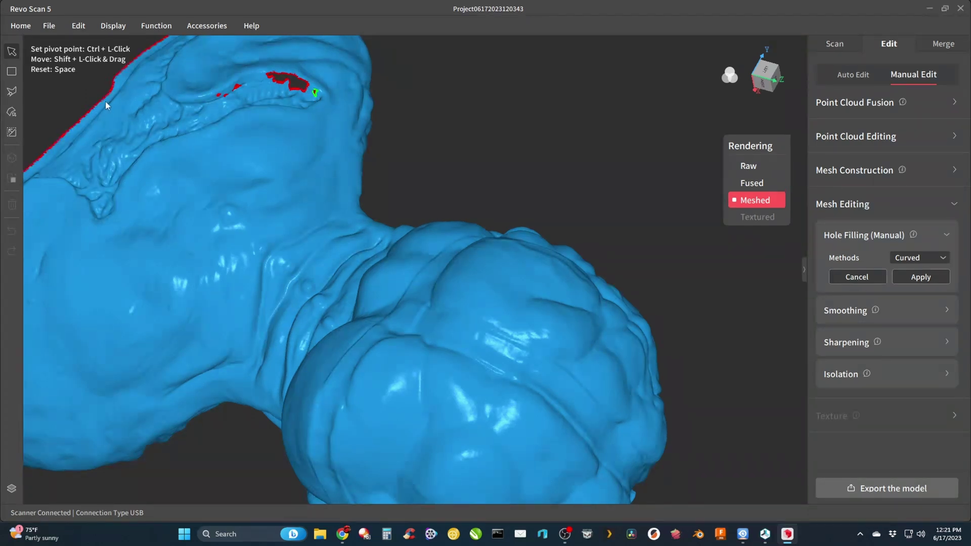
left_click(115, 86)
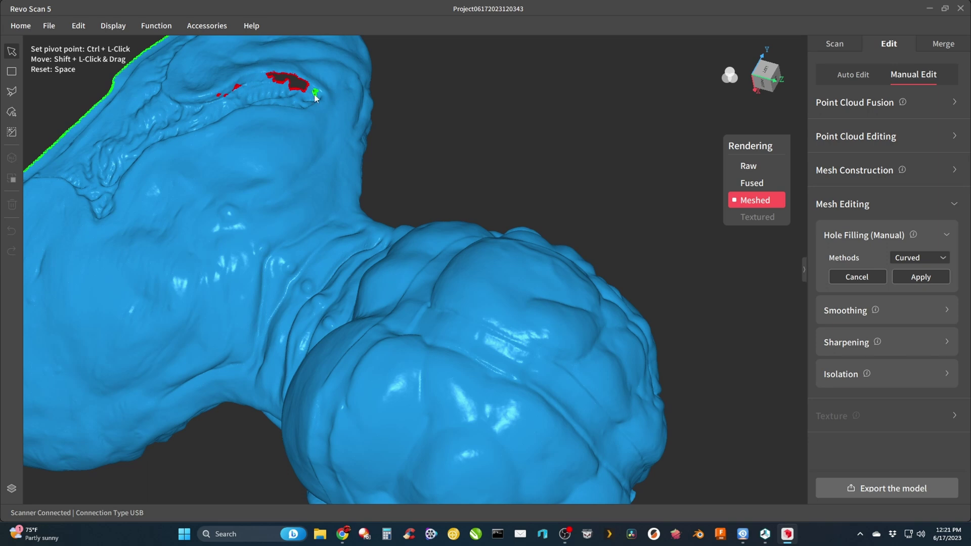
left_click(314, 94)
Step: Mark the small hole above the shoulder's bottom edge and the hole where the back of the head meets the neck for filling
left_click_drag(314, 94, 420, 392)
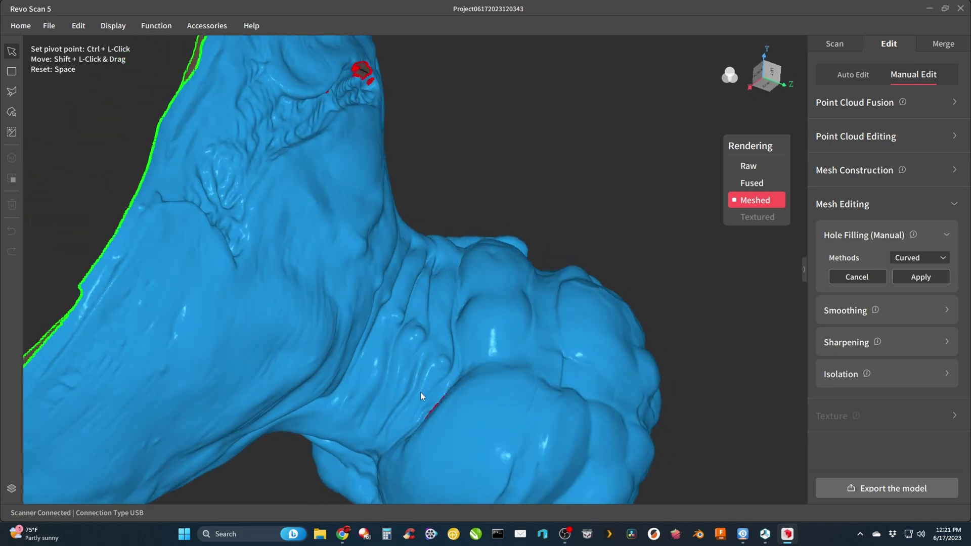
left_click_drag(429, 429, 463, 390)
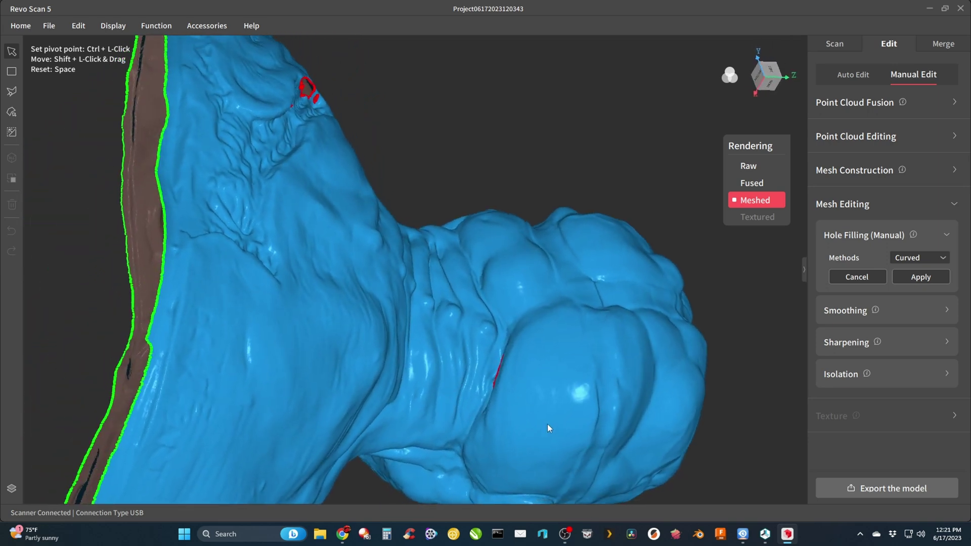
left_click_drag(549, 427, 580, 278)
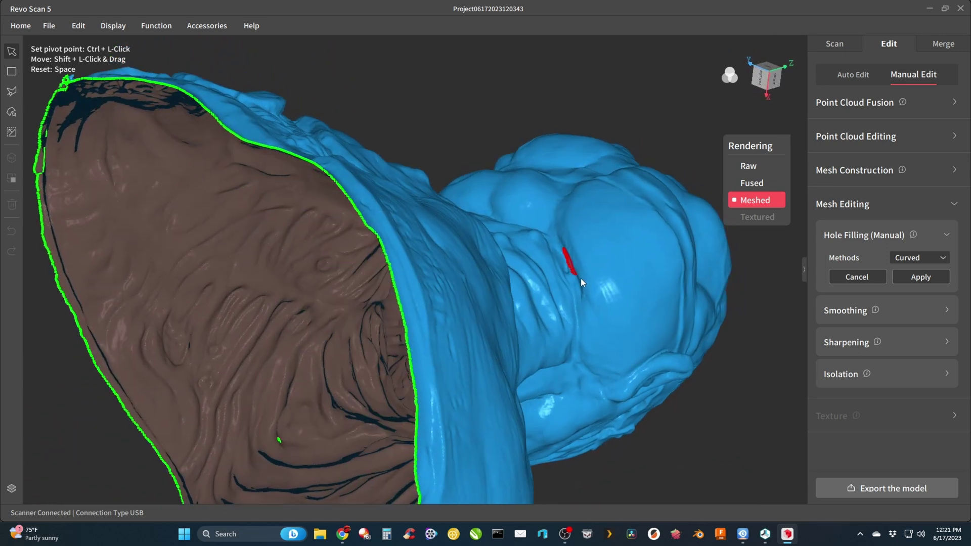
left_click_drag(454, 220, 473, 339)
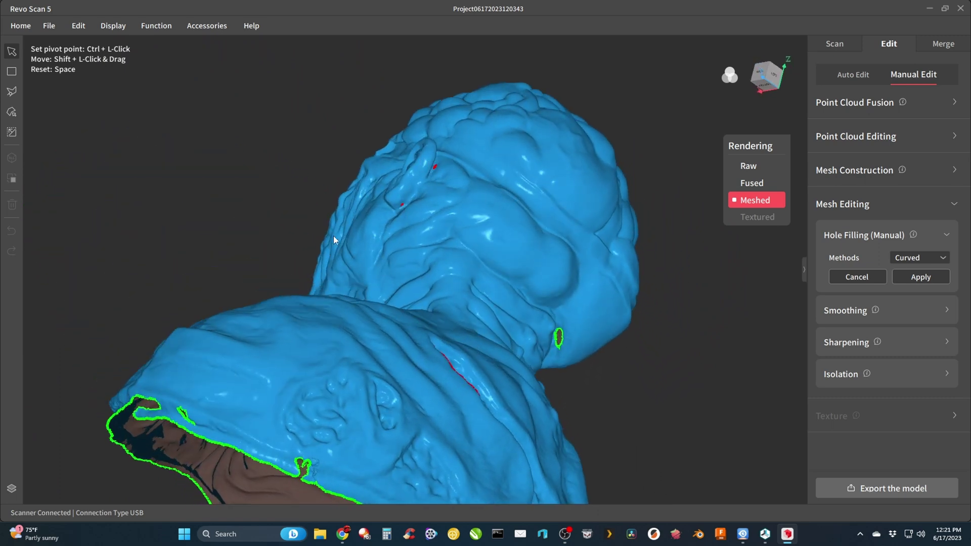
left_click_drag(333, 235, 363, 245)
left_click(233, 447)
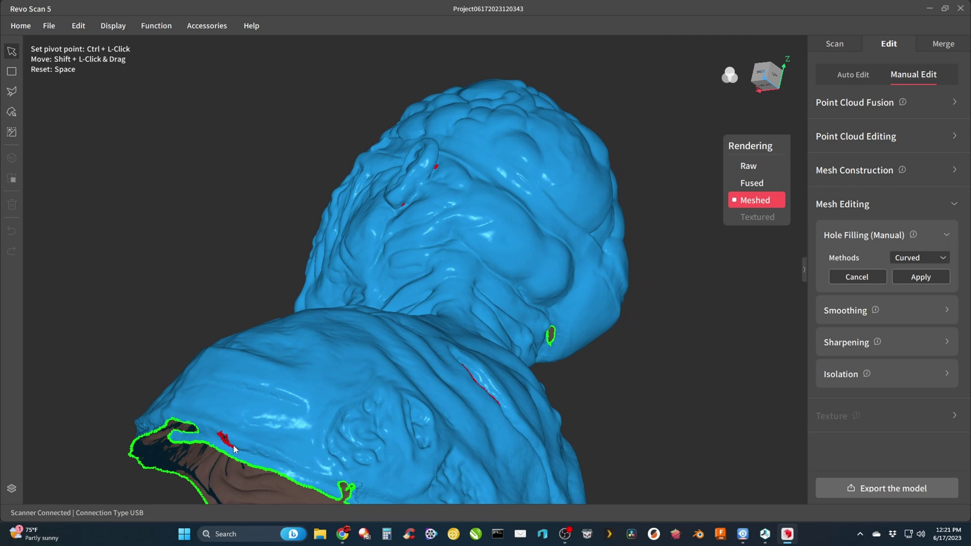
left_click_drag(274, 353, 562, 289)
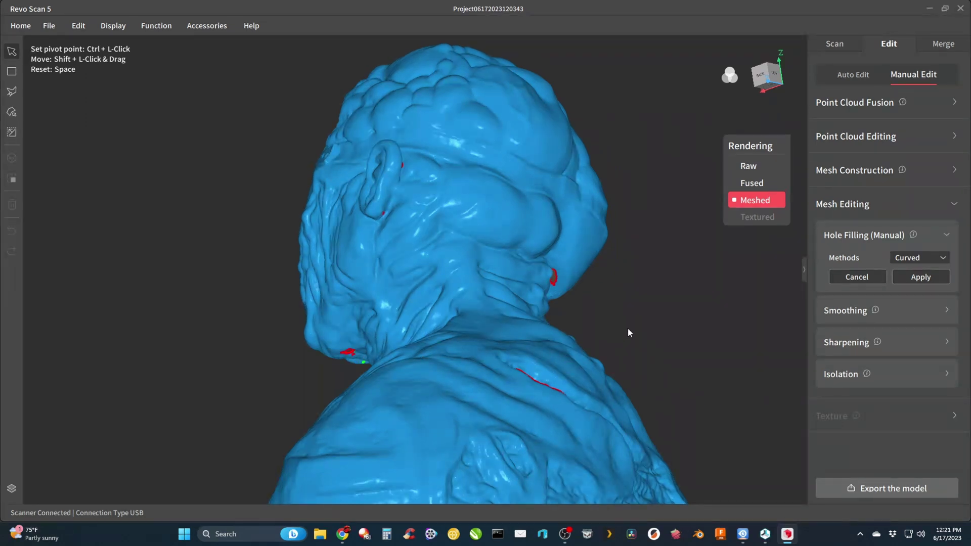
Step: Mark the holes under the bust's chin for filling
left_click_drag(628, 331, 425, 201)
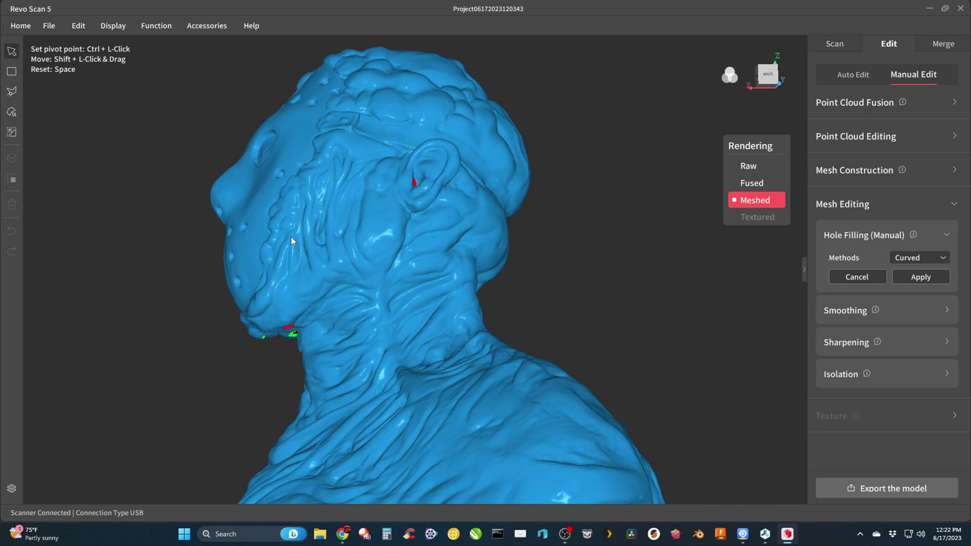
left_click_drag(290, 236, 551, 221)
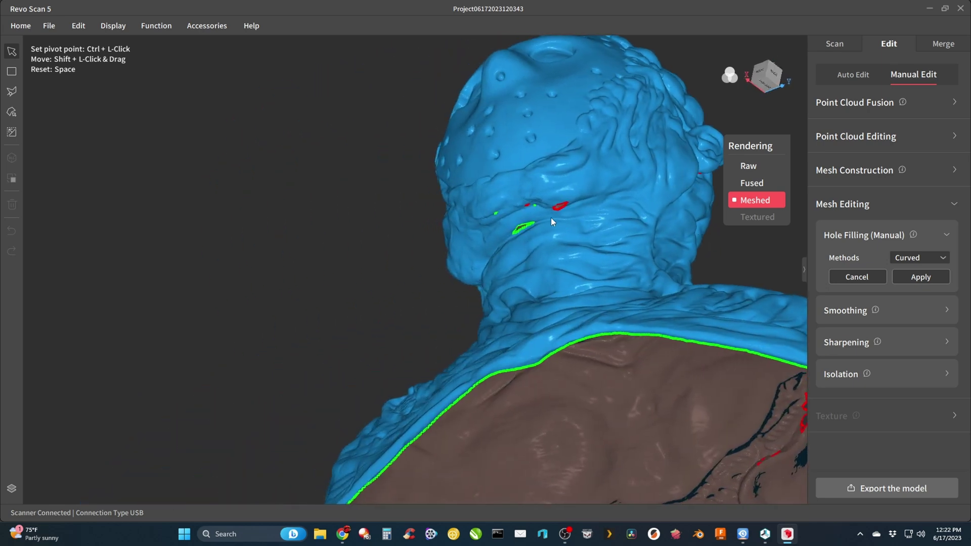
left_click(524, 223)
Step: Add the holes in the cleft on top of the head and the small chest hole, and fill all marked holes with the Curved method
left_click_drag(493, 216, 264, 301)
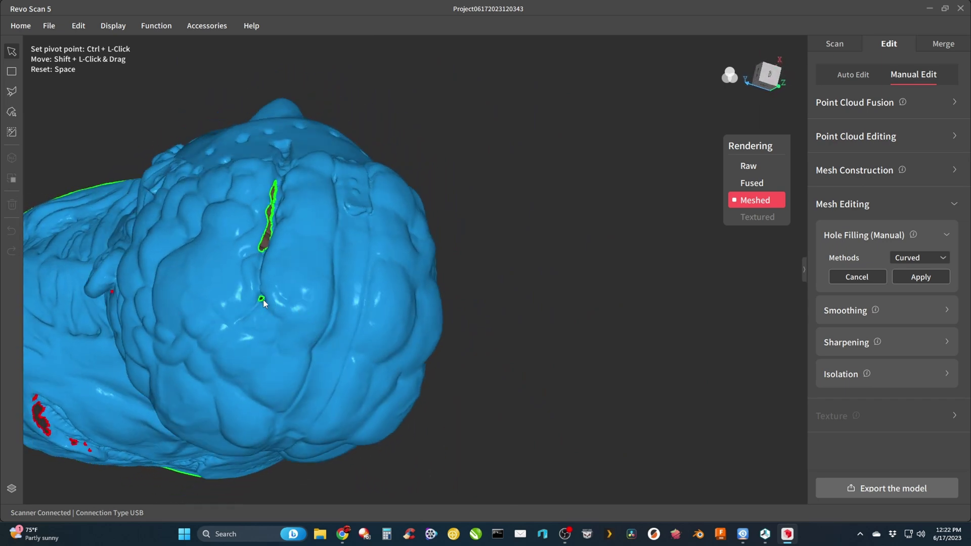
left_click(262, 247)
left_click_drag(212, 299, 189, 333)
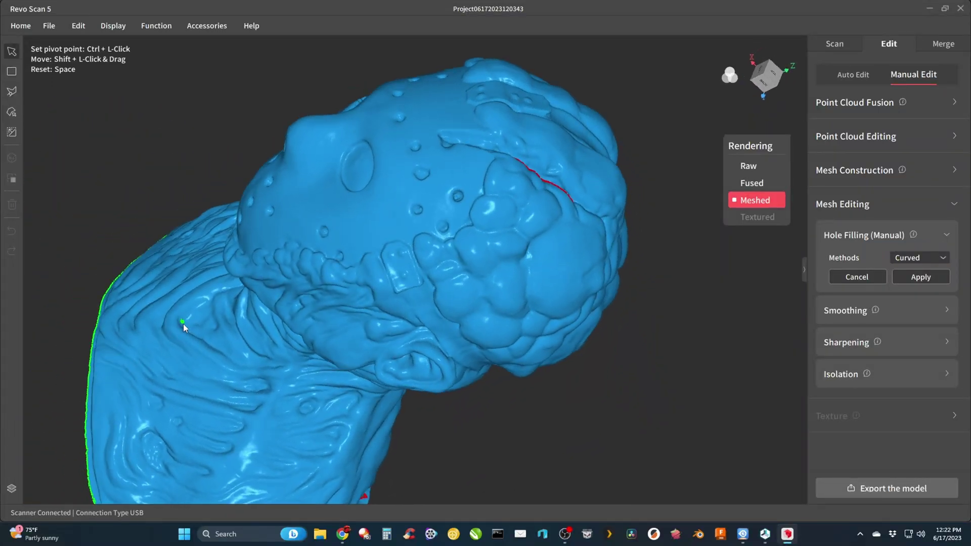
left_click(183, 323)
left_click_drag(248, 274, 556, 313)
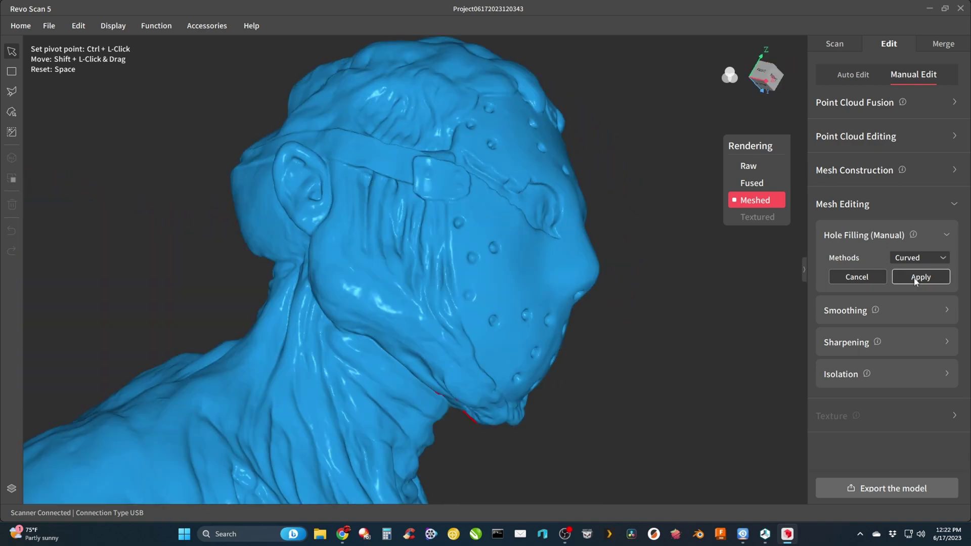
left_click(919, 277)
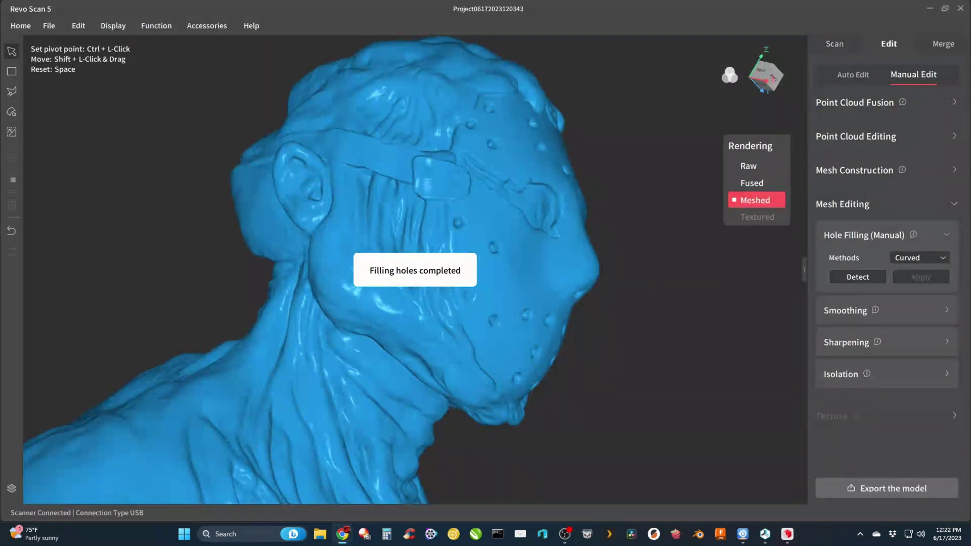
Step: Inspect the filled areas on the head, neck, shoulders and face of the bust from all sides
left_click_drag(506, 253, 228, 263)
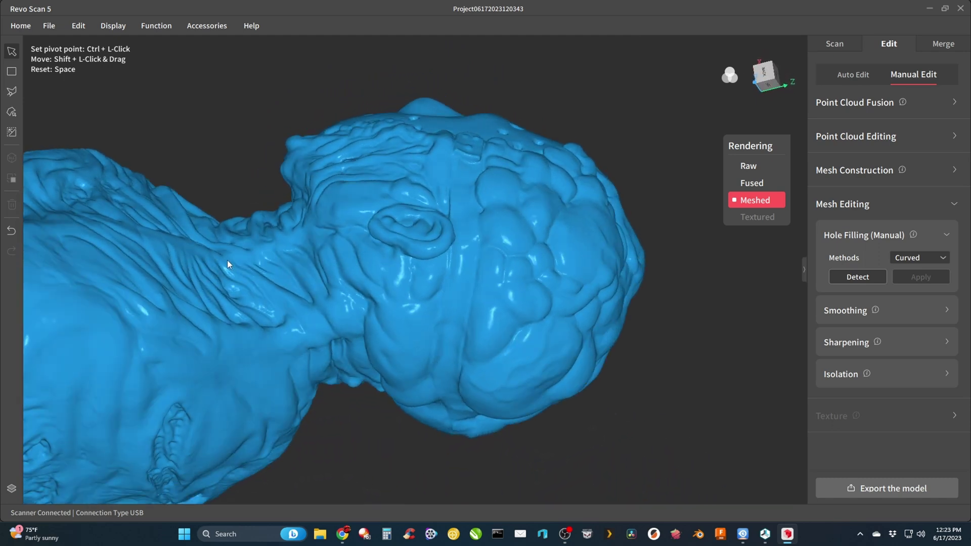
left_click_drag(452, 307, 346, 252)
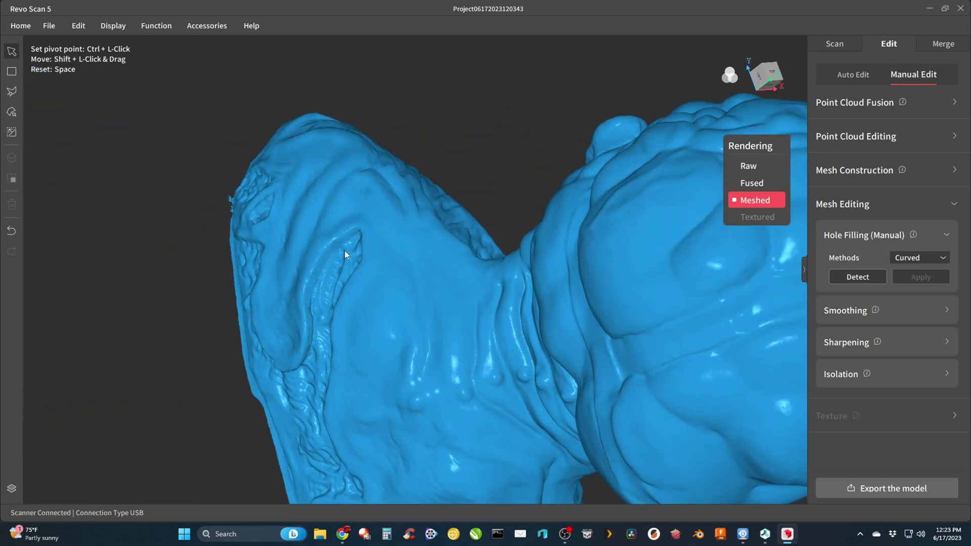
left_click_drag(329, 284, 438, 249)
left_click_drag(553, 362, 245, 118)
left_click_drag(290, 167, 388, 263)
left_click_drag(279, 197, 529, 158)
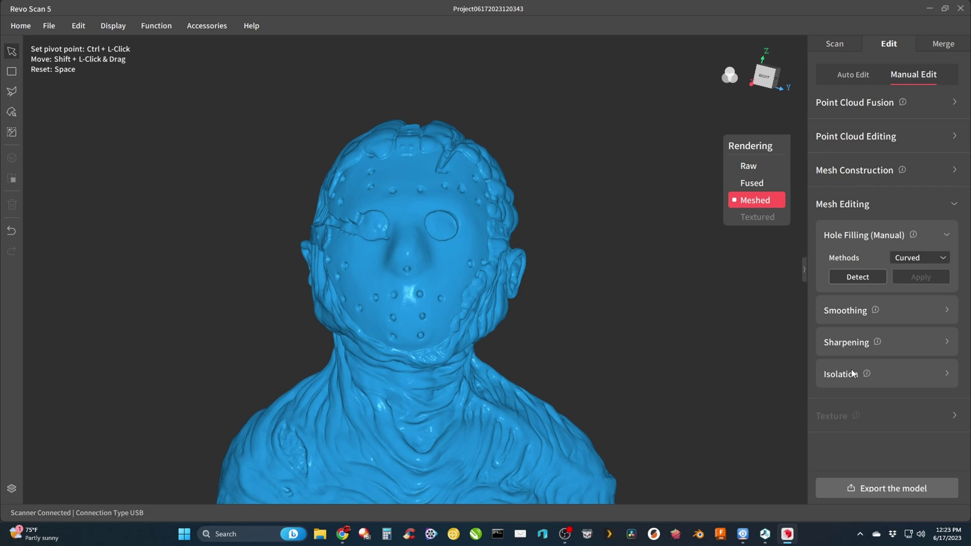
Step: Export the mesh model to the Downloads folder as an OBJ file named JasonHell
left_click(862, 487)
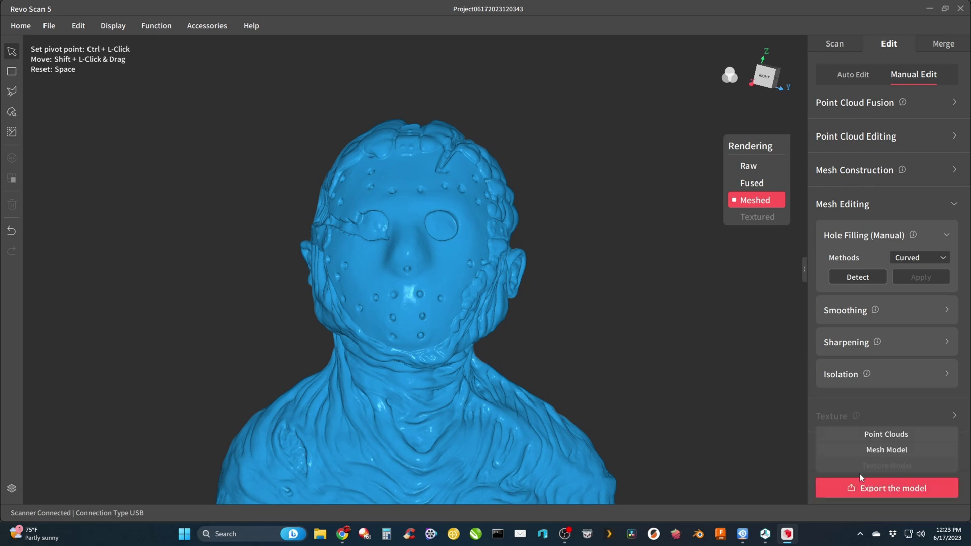
left_click(888, 449)
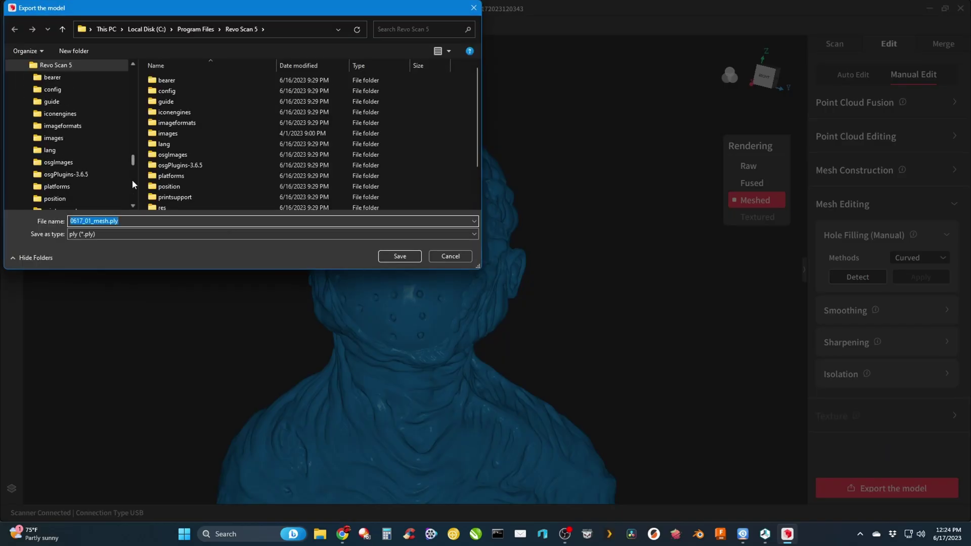
left_click_drag(134, 157, 151, 72)
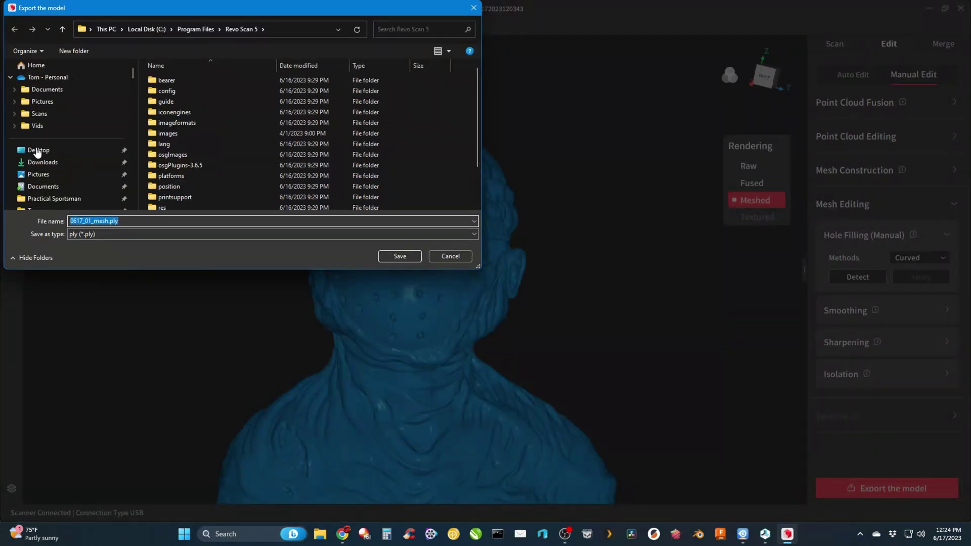
left_click(39, 164)
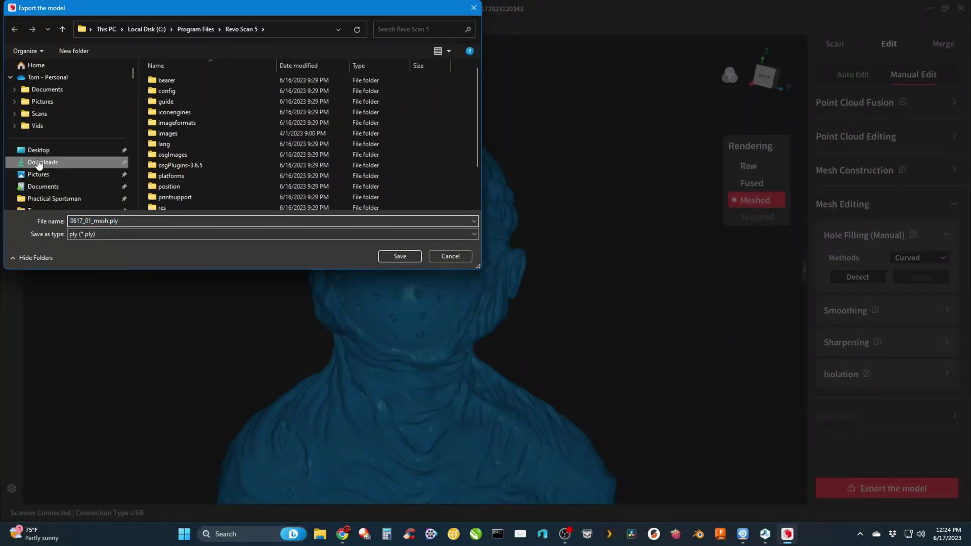
left_click(140, 231)
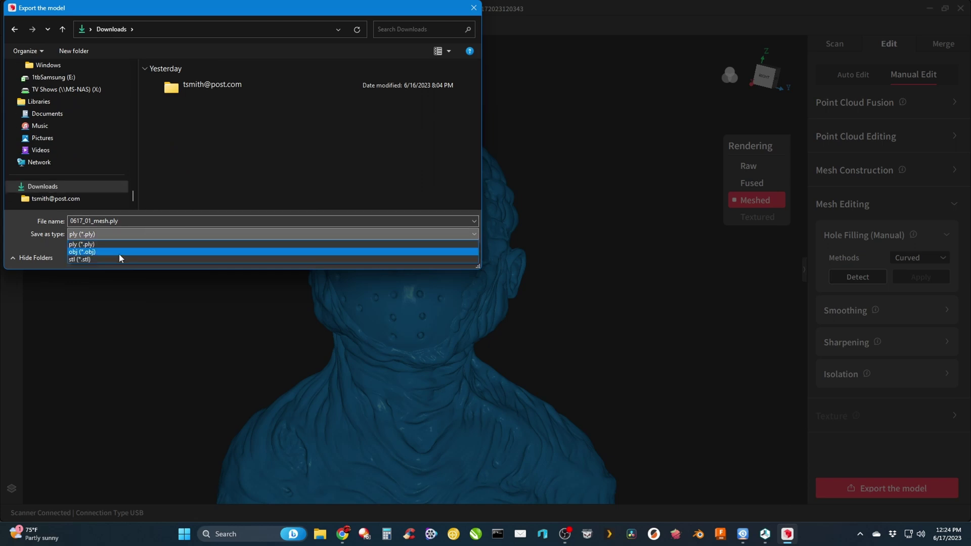
left_click(120, 253)
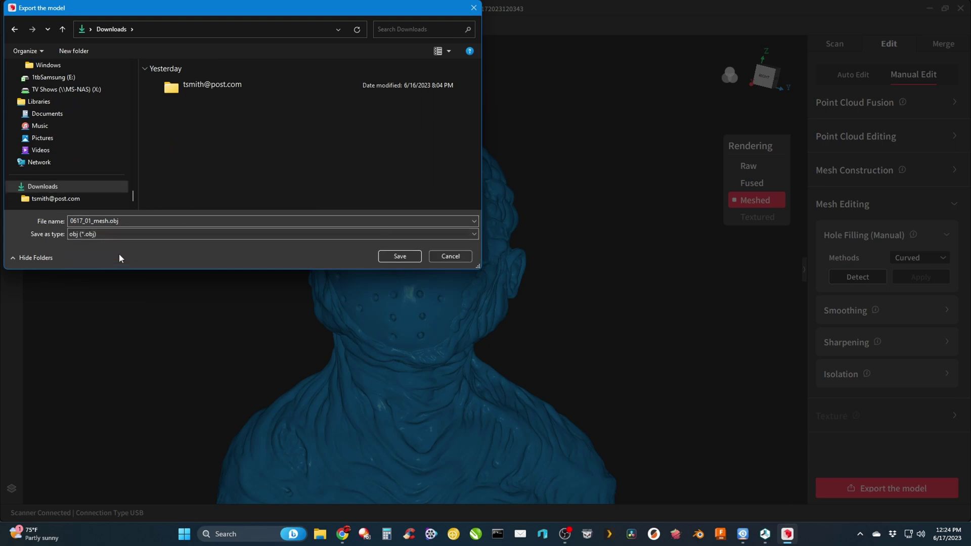
left_click(126, 221)
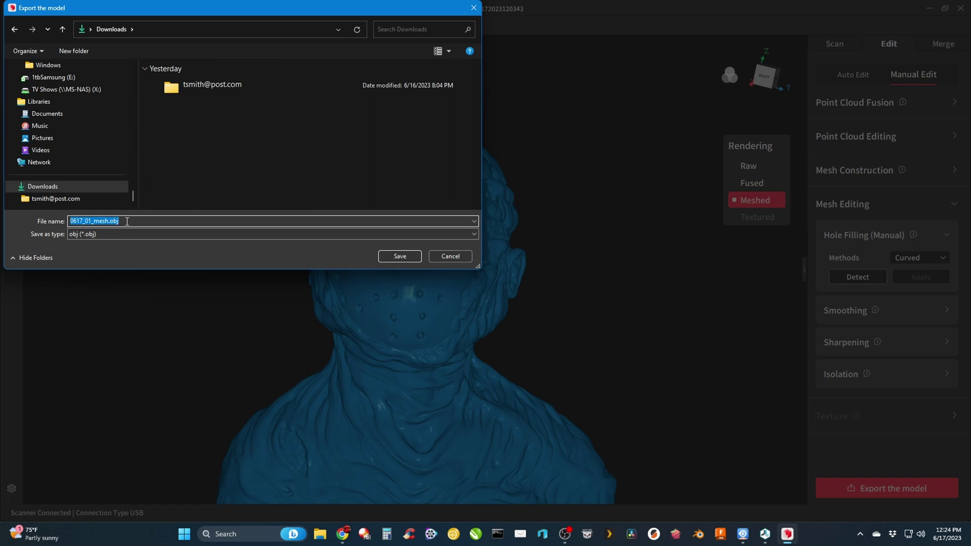
type("JasonHell")
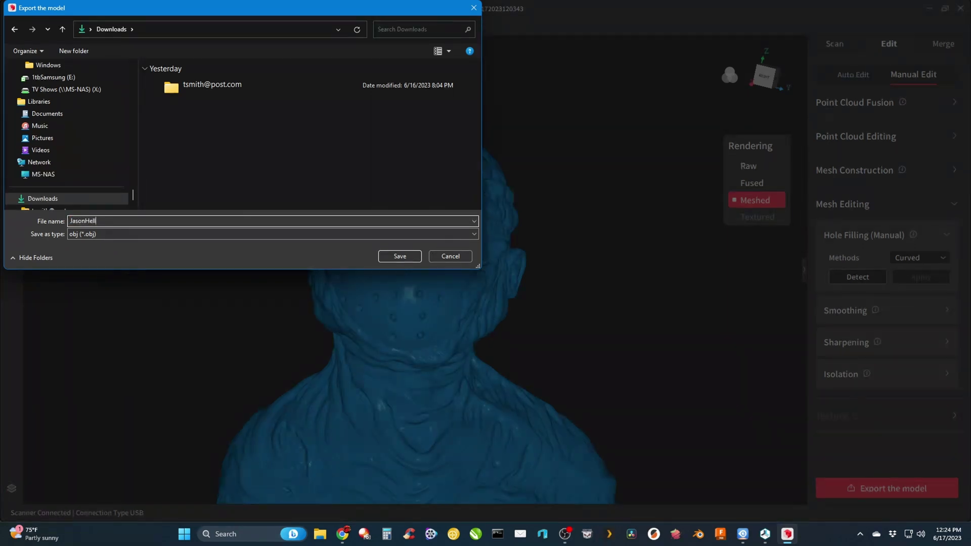
key("Return")
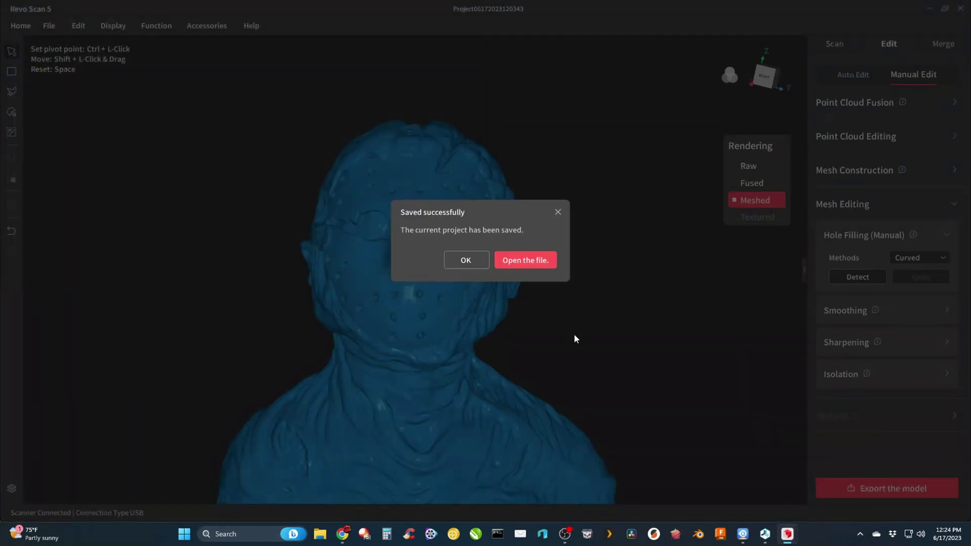
left_click(478, 262)
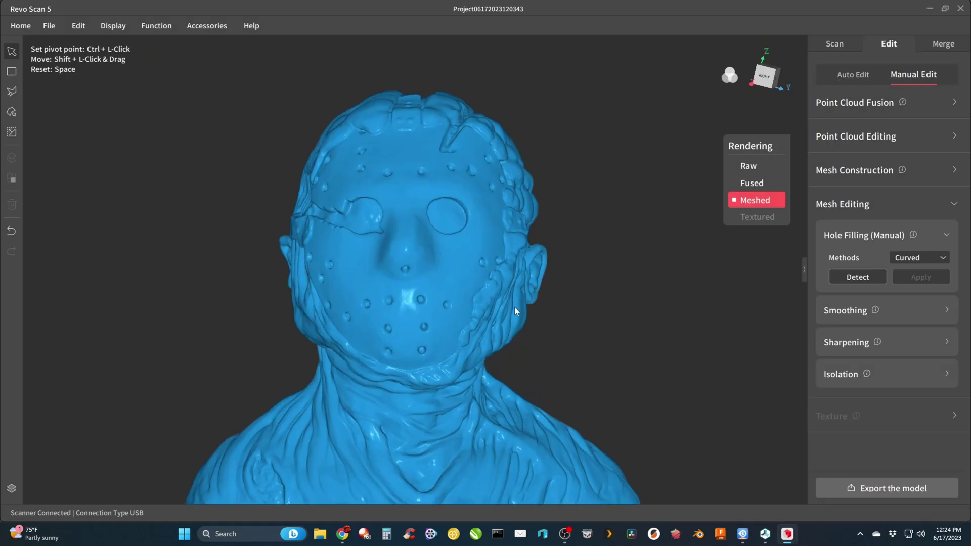
left_click_drag(514, 308, 261, 277)
left_click_drag(231, 391, 306, 361)
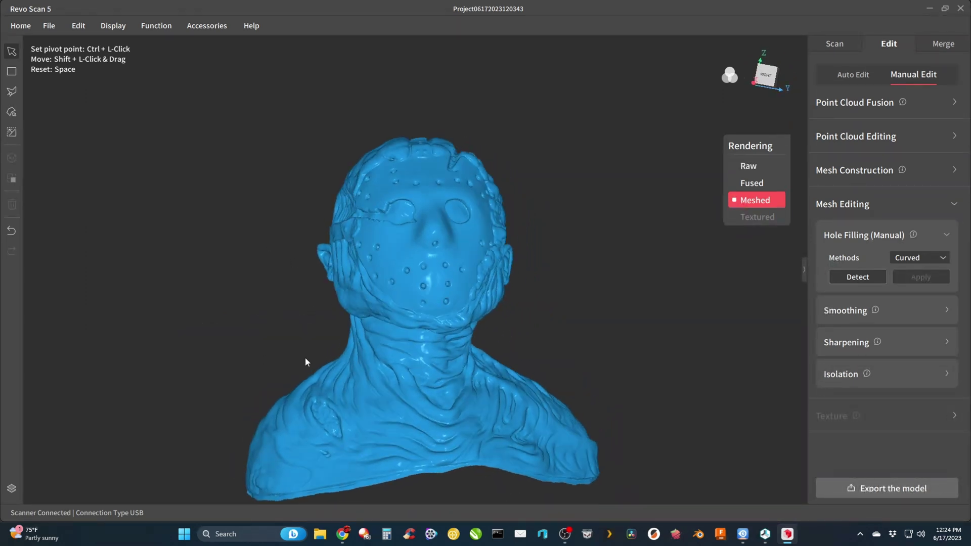